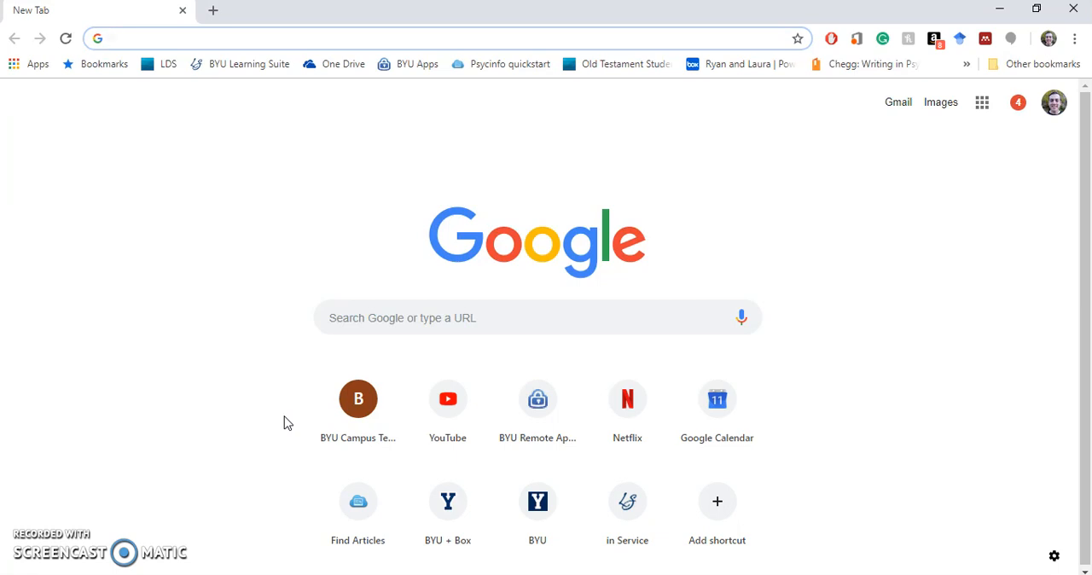
- Go to apps.byu.edu/vpn/index.html and enter the BYU Remote Apps portal
left_click(432, 42)
type("apps.b")
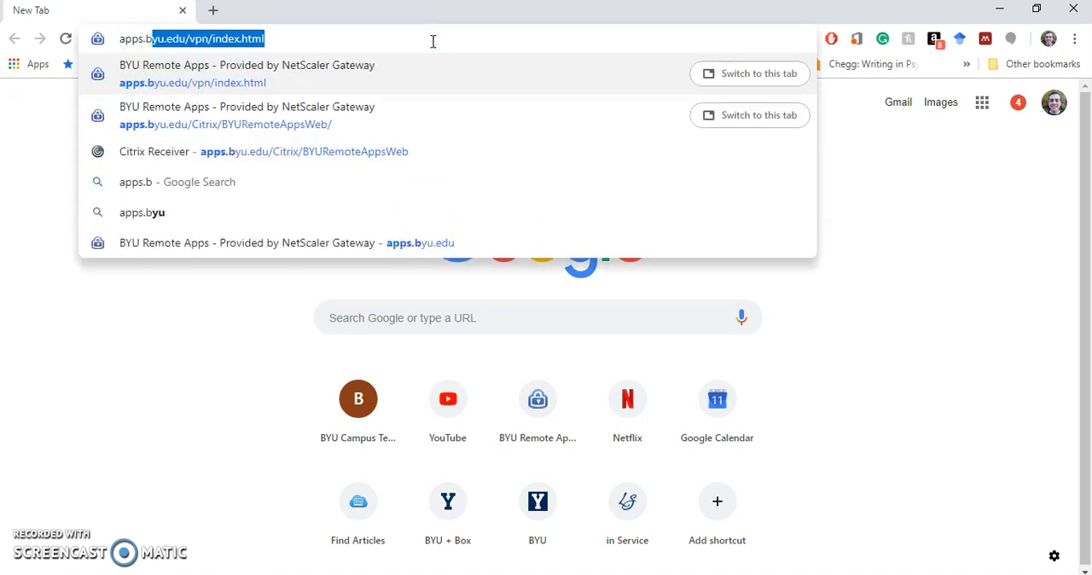
key("Return")
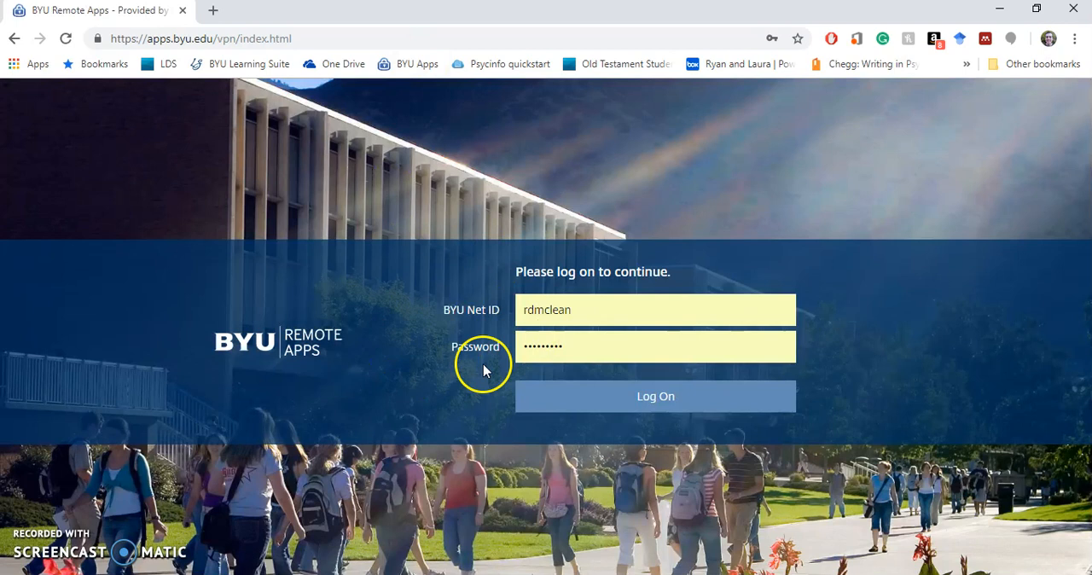
left_click(585, 397)
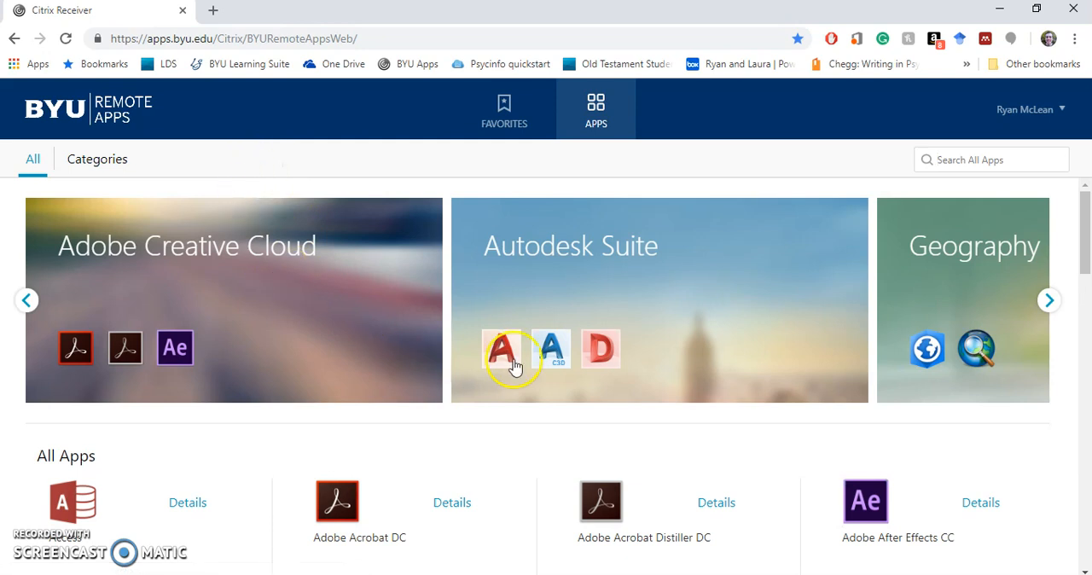
- Find IBM SPSS Statistics 25 among the available remote apps and launch it
left_click(1051, 300)
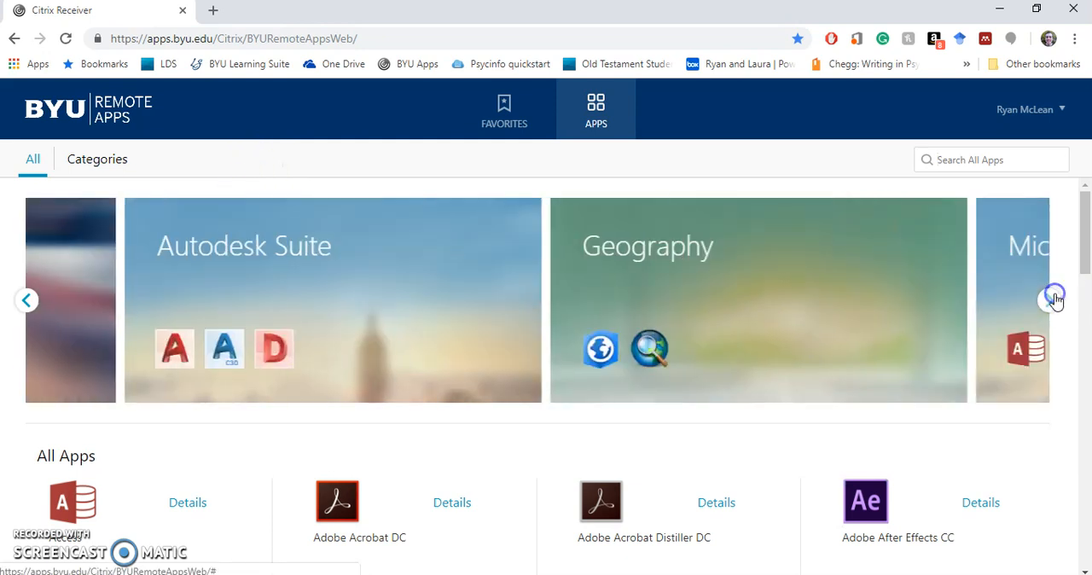
left_click(1051, 300)
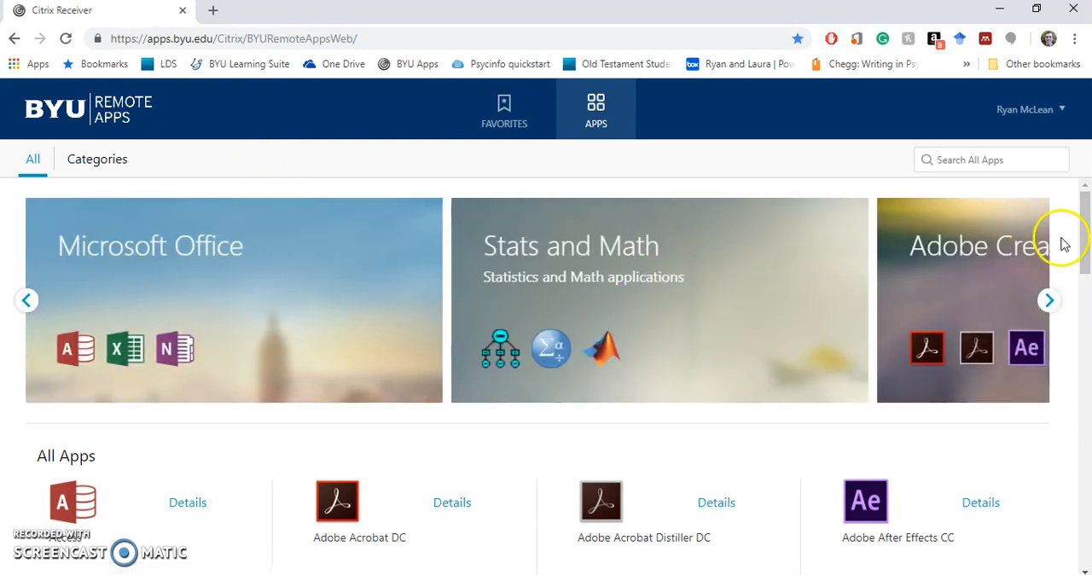
left_click_drag(1088, 226, 1087, 436)
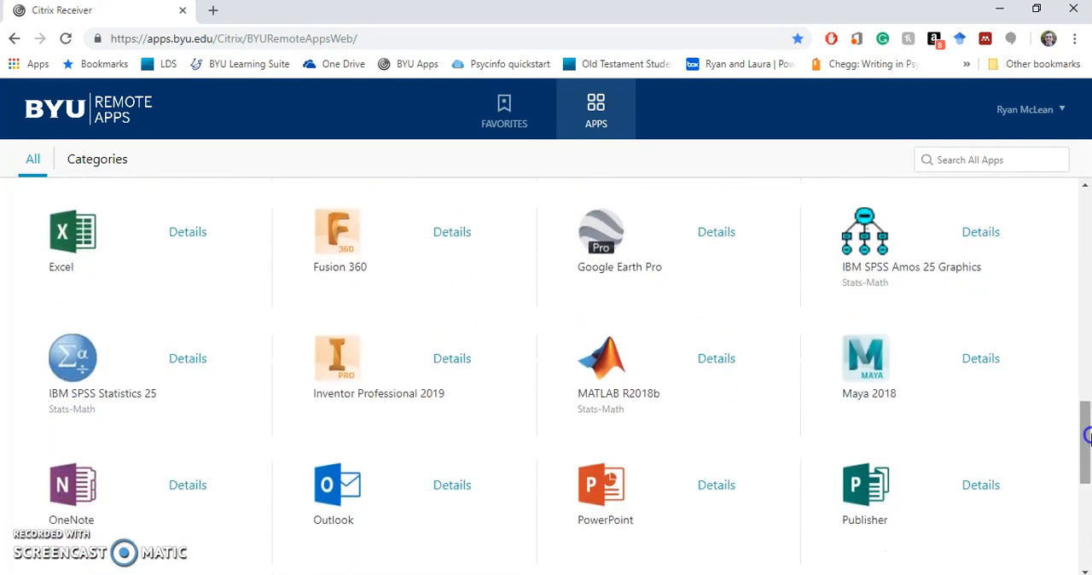
left_click(72, 354)
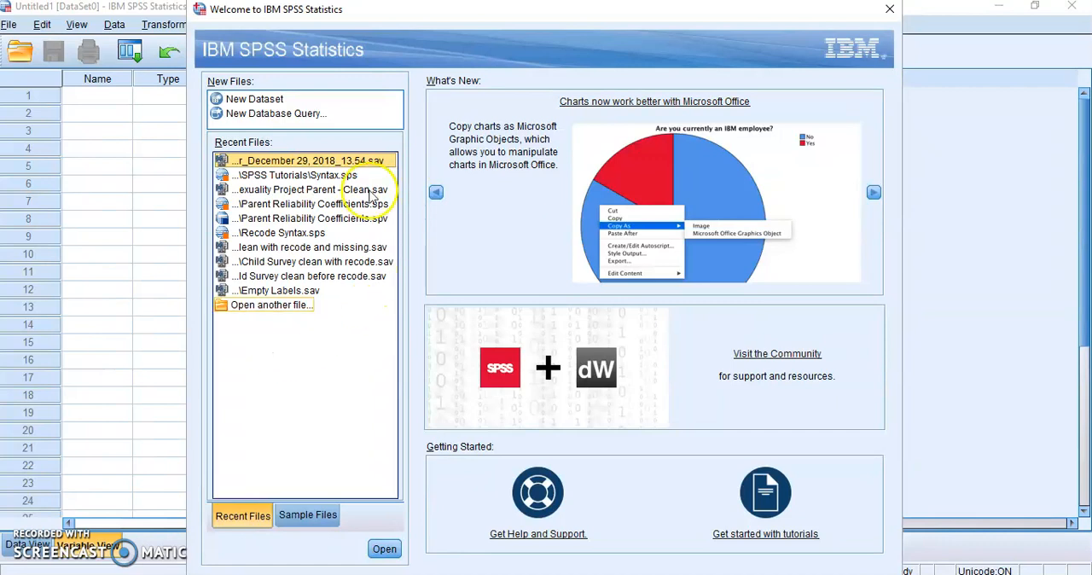
- Dismiss the welcome dialog and open the data file From Awkward to Altar_January 3, 2019_08.20.sav from its January 3 folder in SPSS Tutorials
left_click(892, 9)
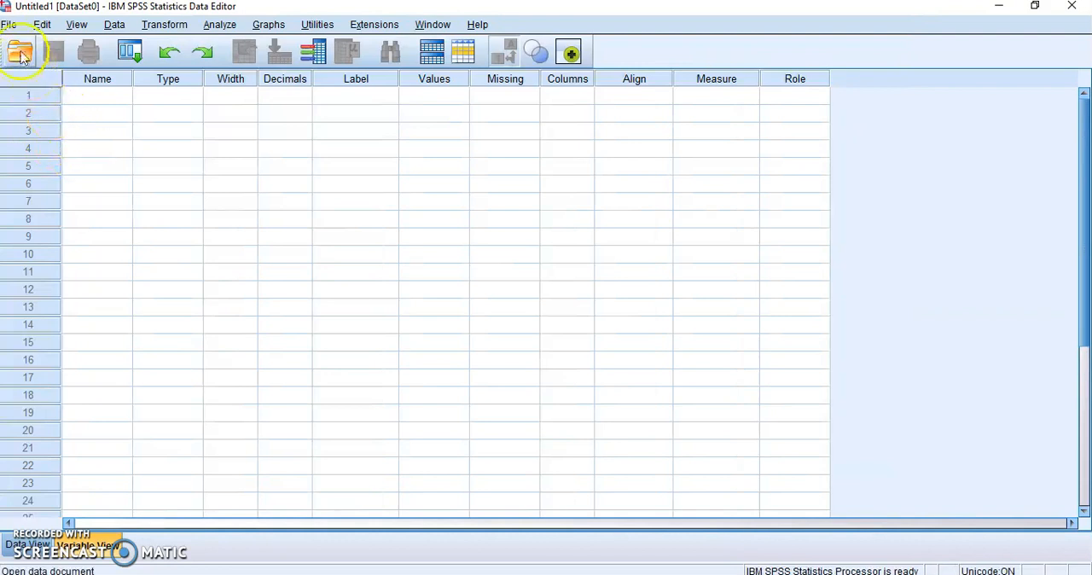
left_click(12, 24)
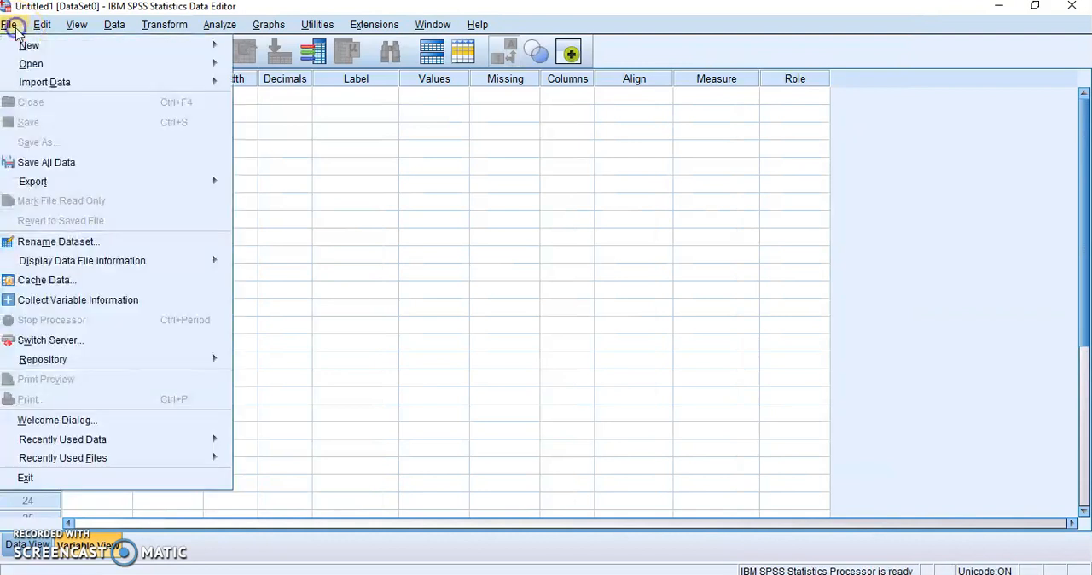
mouse_move(33, 68)
left_click(247, 66)
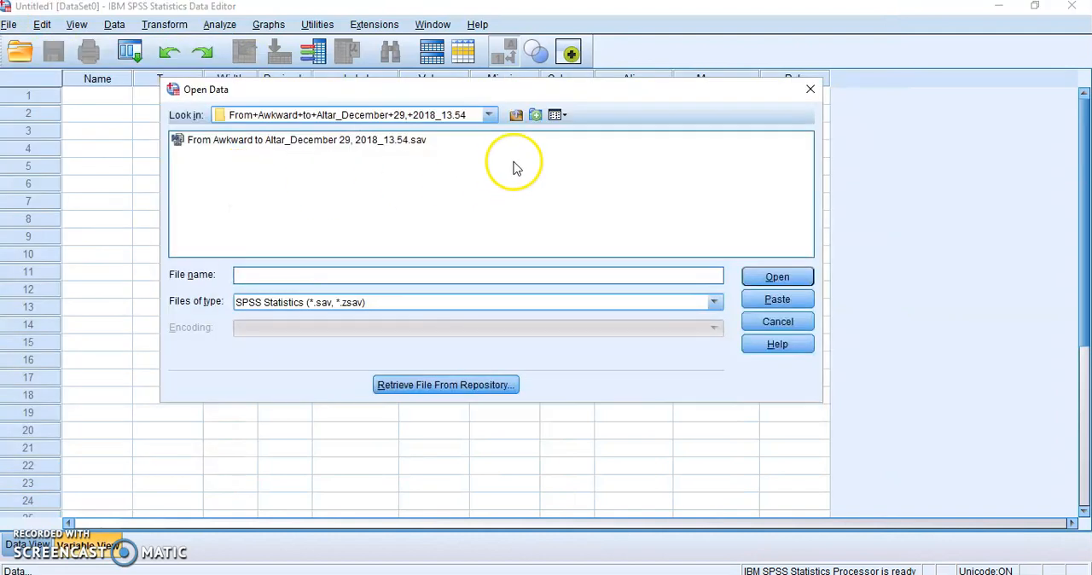
left_click(487, 114)
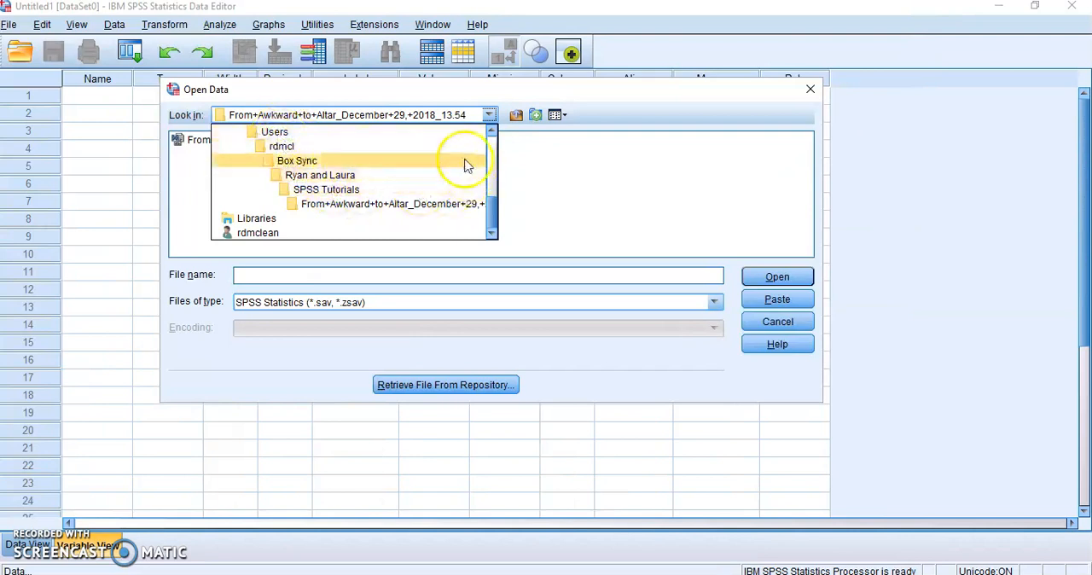
left_click(491, 131)
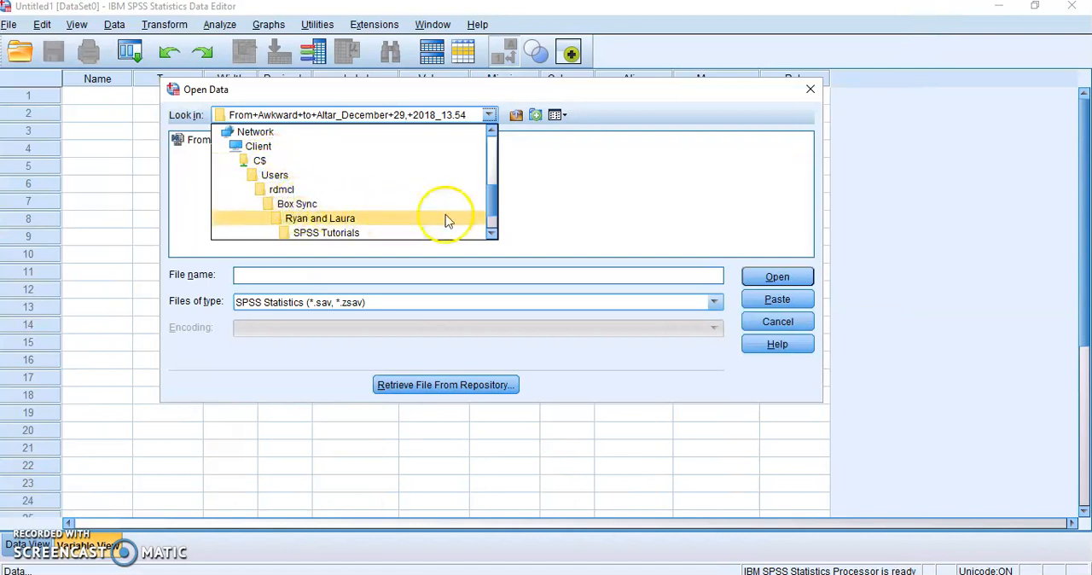
left_click(492, 232)
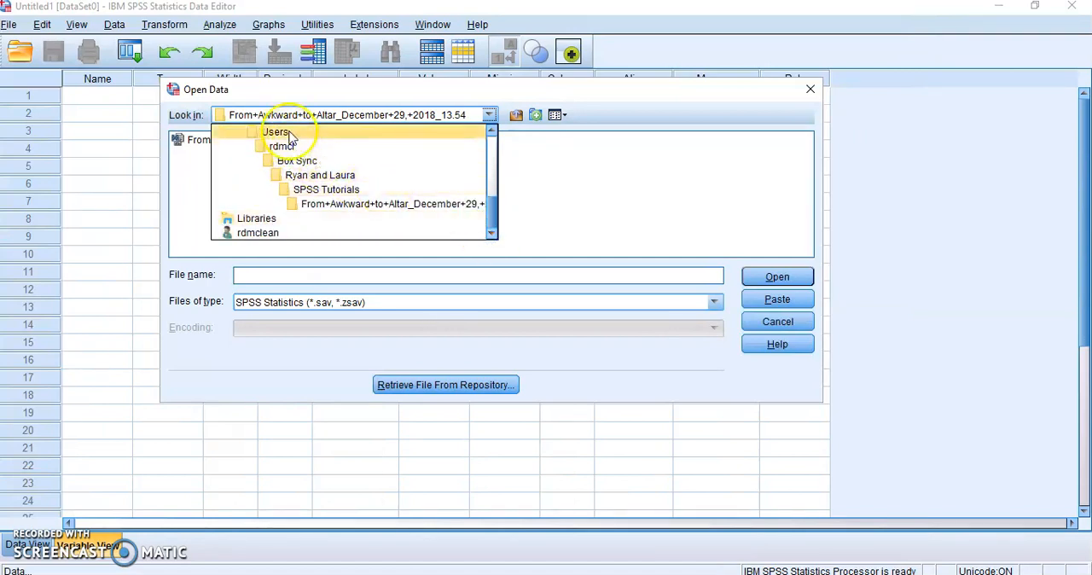
left_click(311, 194)
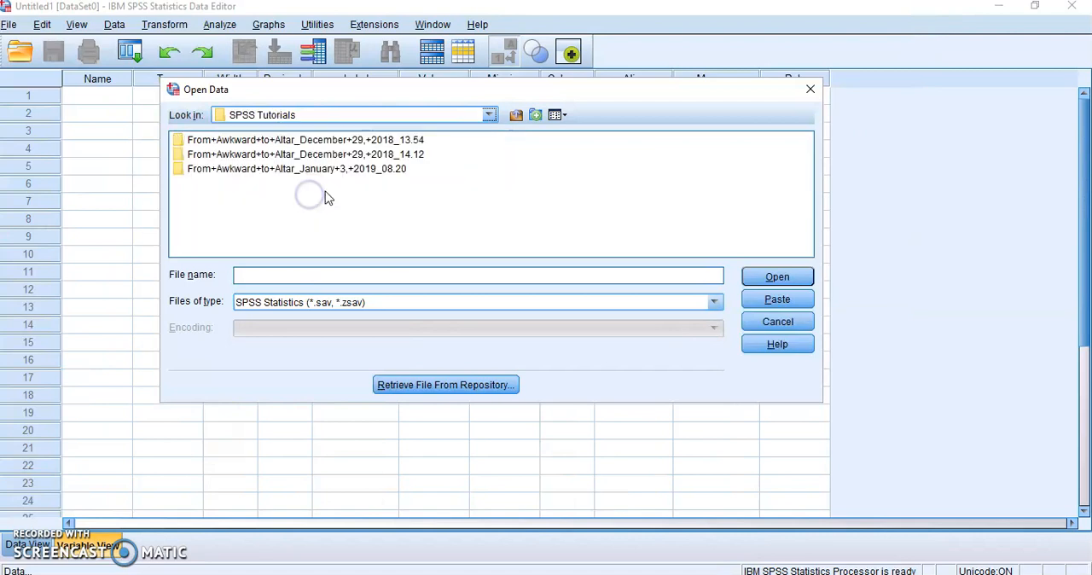
double_click(373, 170)
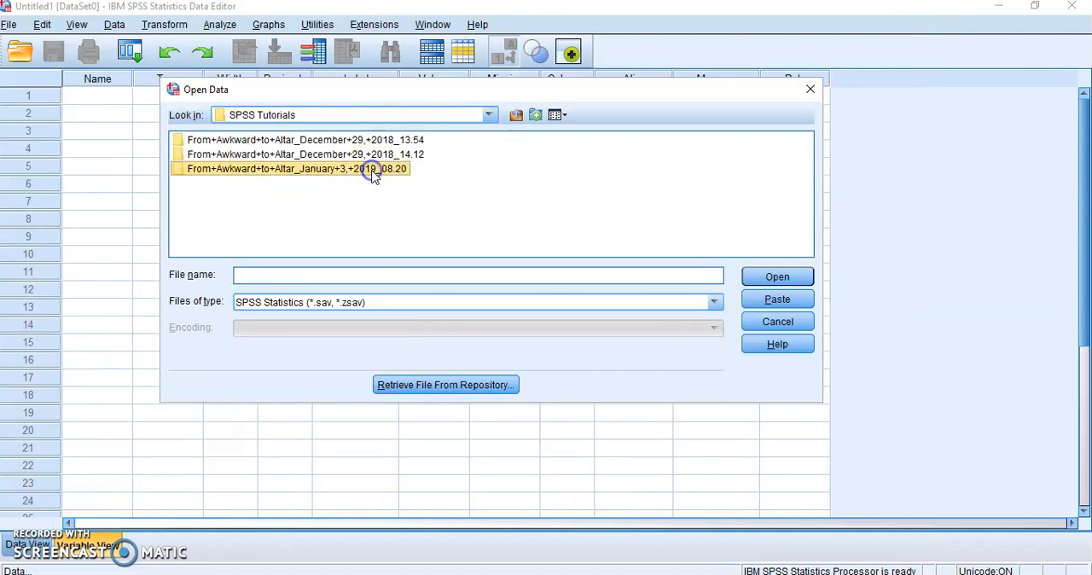
left_click(326, 141)
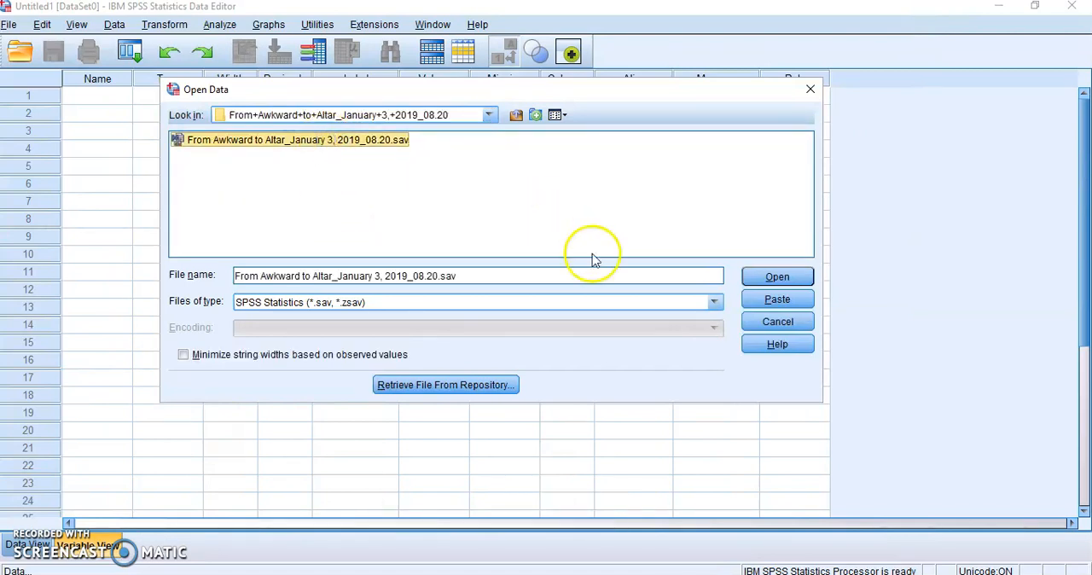
left_click(763, 276)
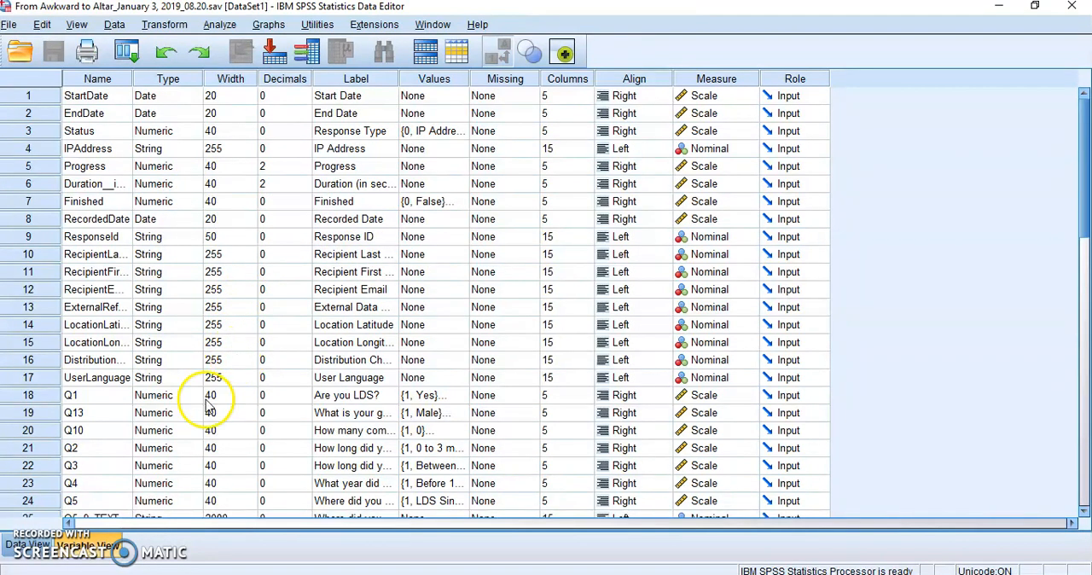
- Rename the variable Q1 to Religion and the variable Q13 to Gender in the Variable View
left_click(26, 544)
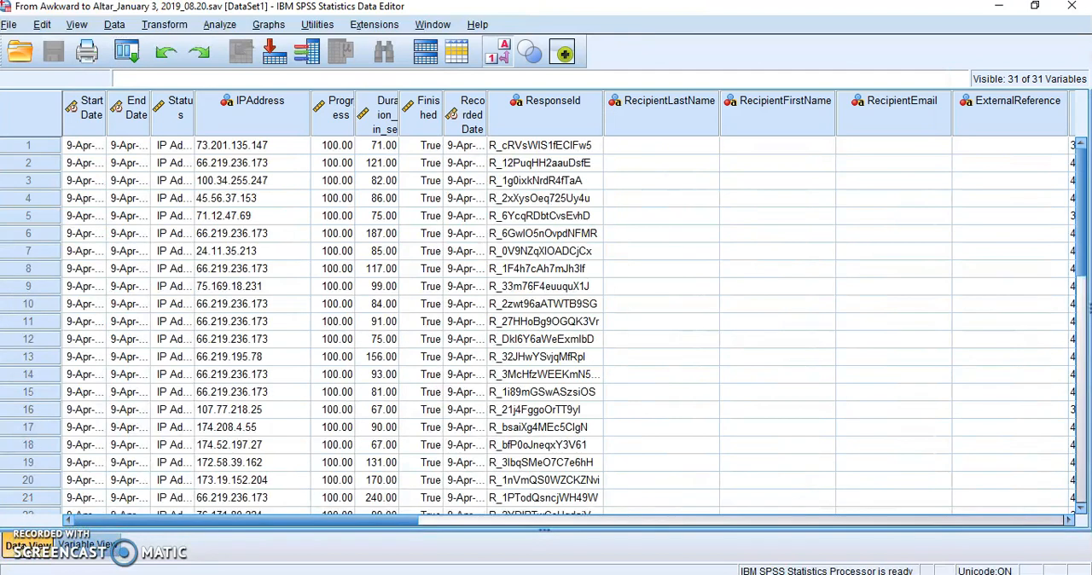
left_click(89, 544)
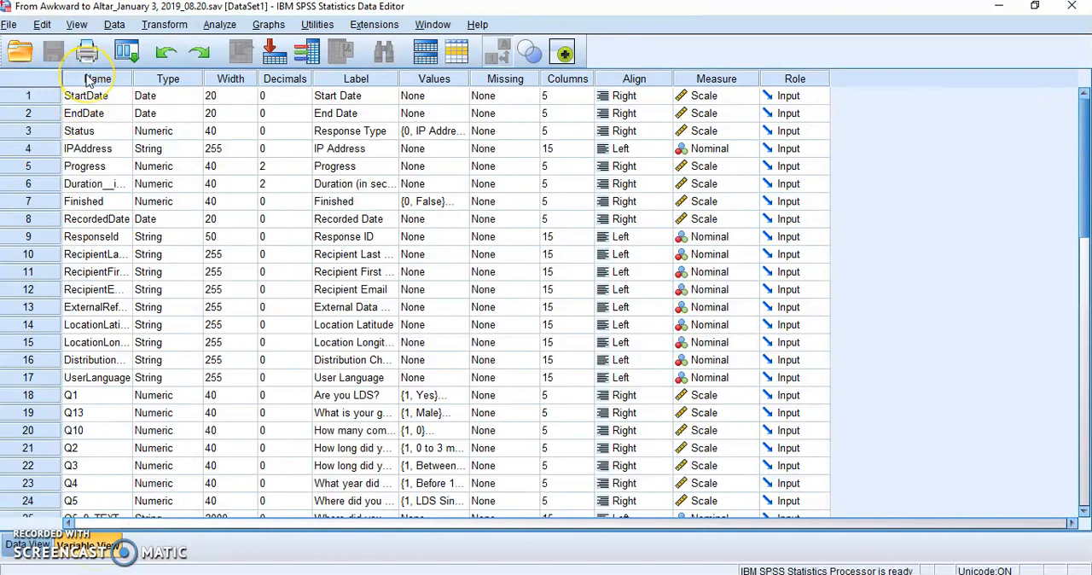
left_click(97, 399)
type("Religion")
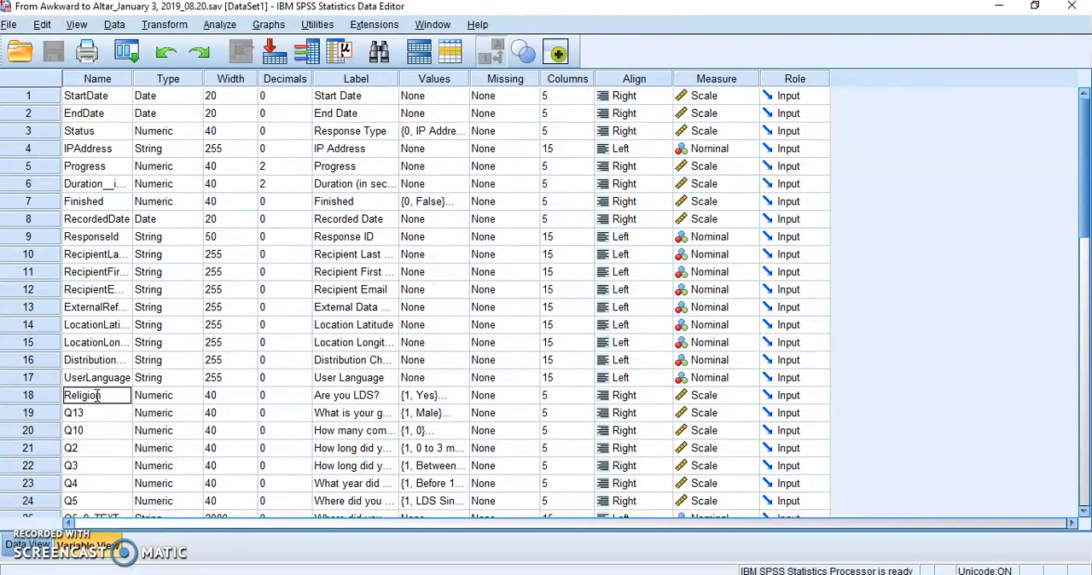
left_click(92, 415)
type("Gender")
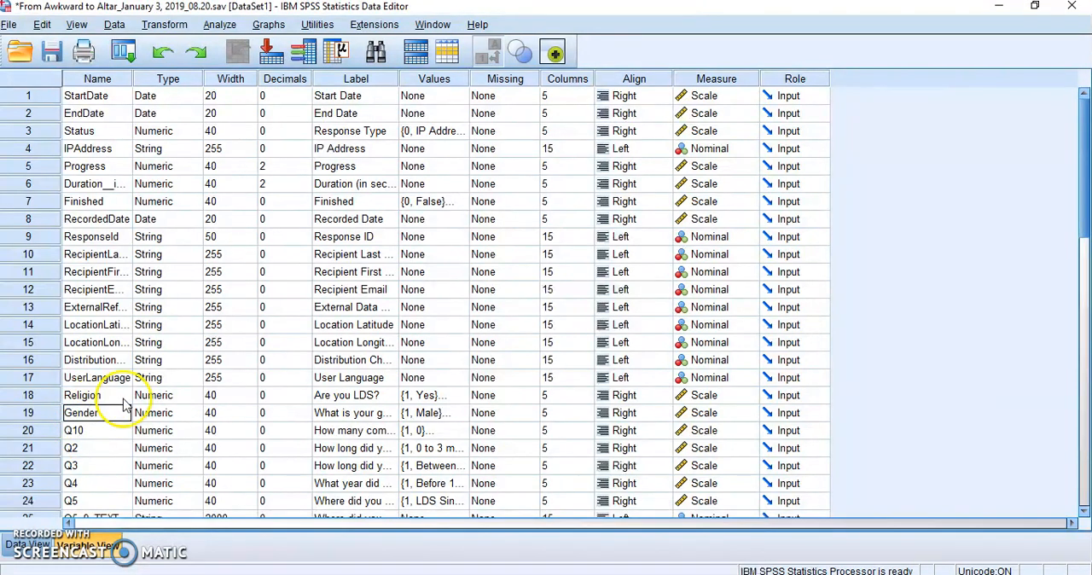
left_click(118, 432)
left_click(120, 416)
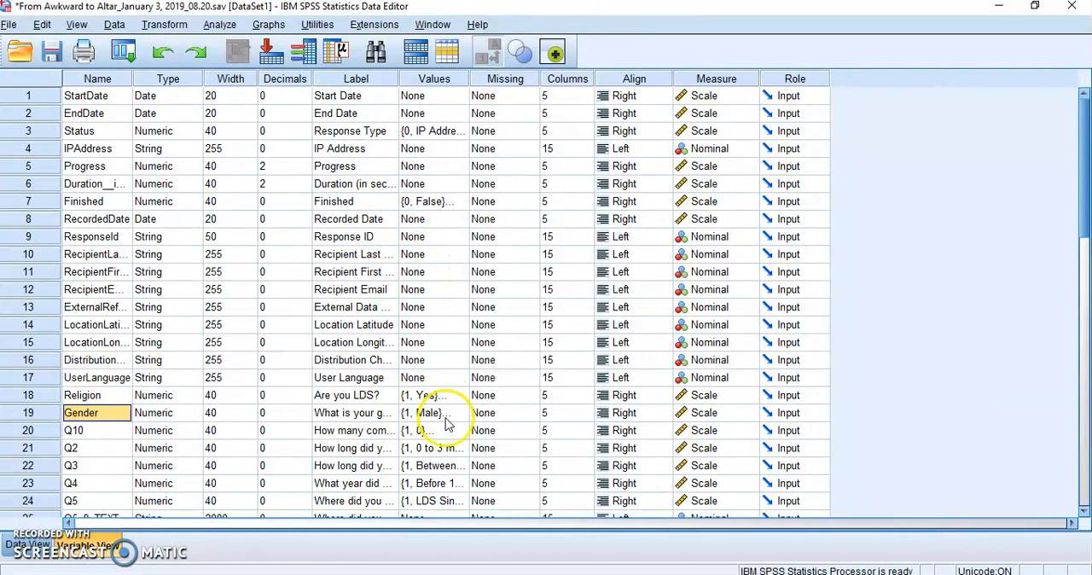
- Examine the question label and the value labels of the Religion variable, then close the dialog without changes
left_click(360, 398)
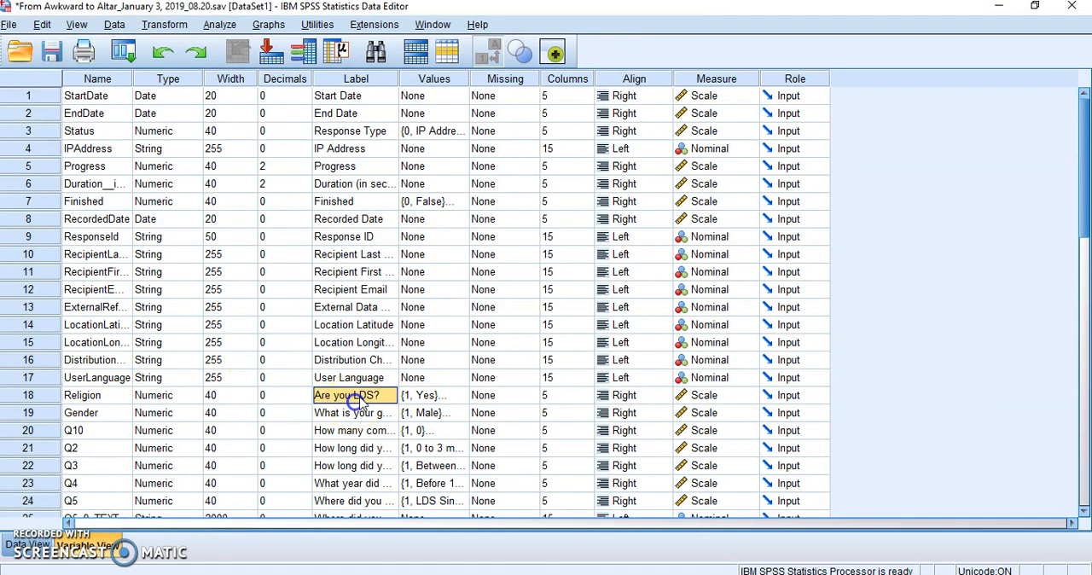
left_click(430, 397)
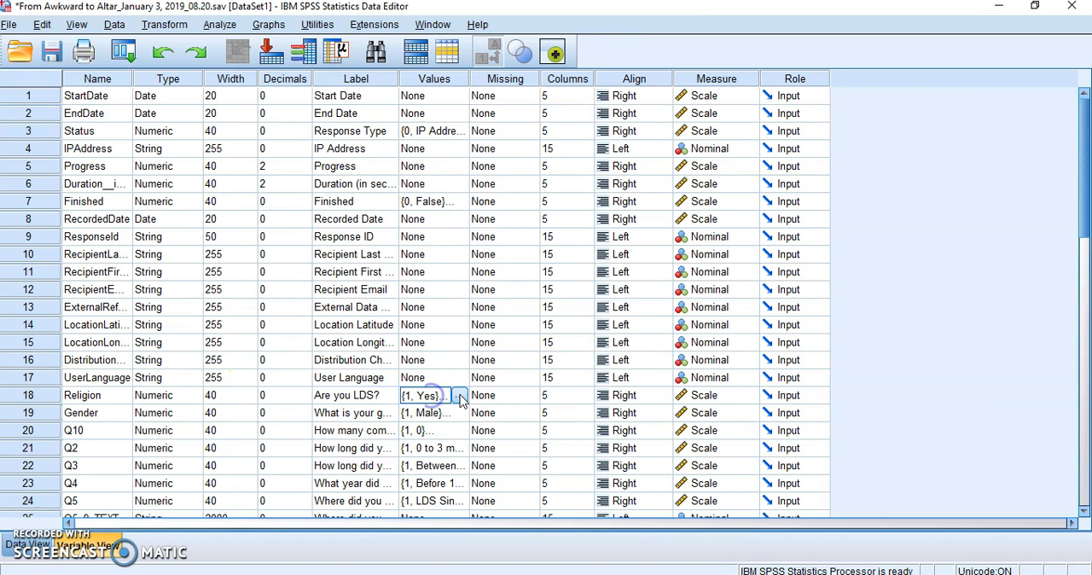
left_click(459, 395)
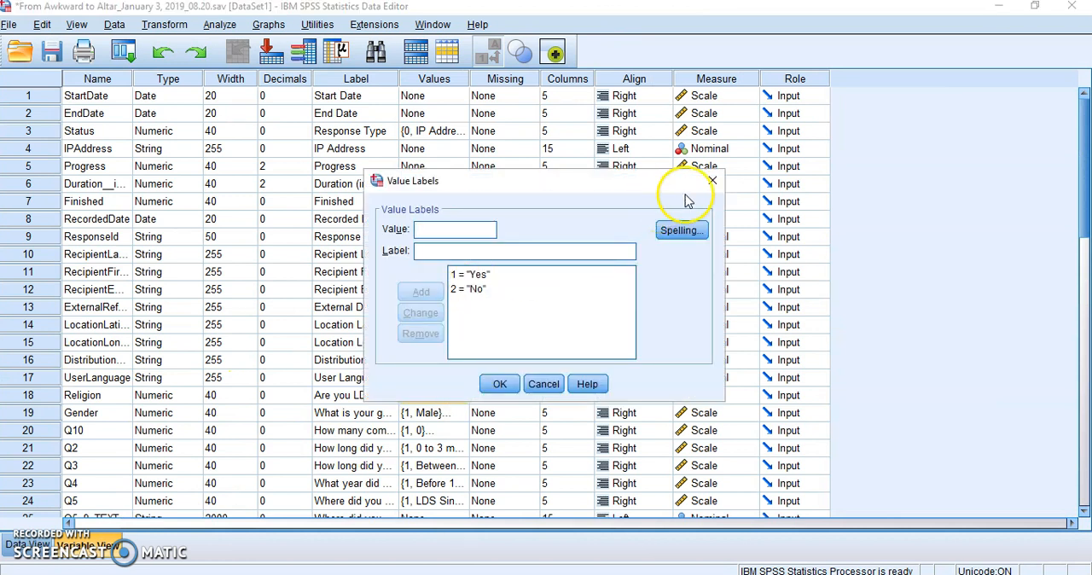
left_click(713, 184)
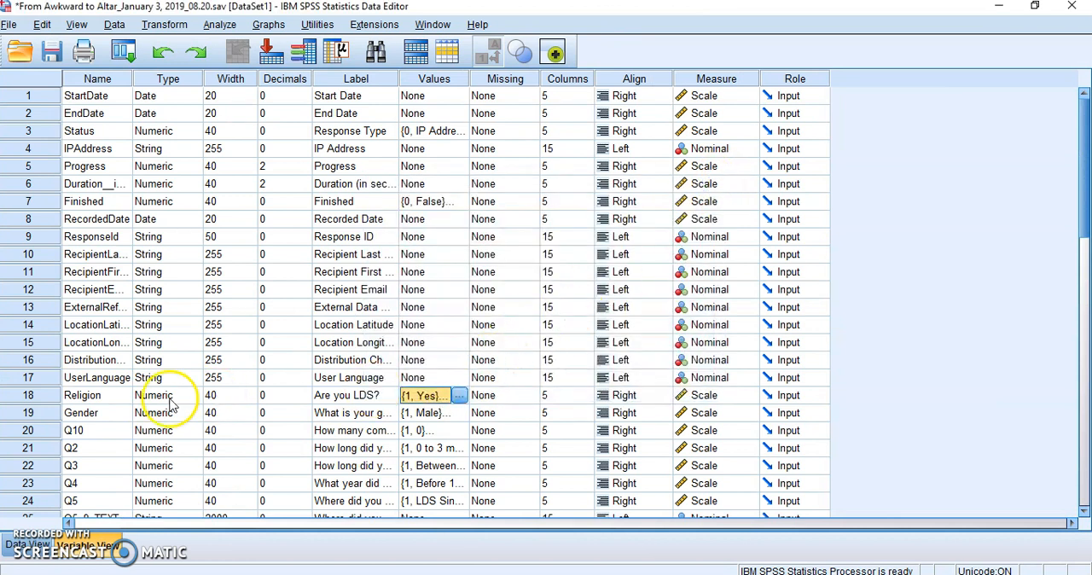
- Review the Gender variable's question label and its coded answer values, leaving them as they are
left_click(99, 412)
left_click(362, 414)
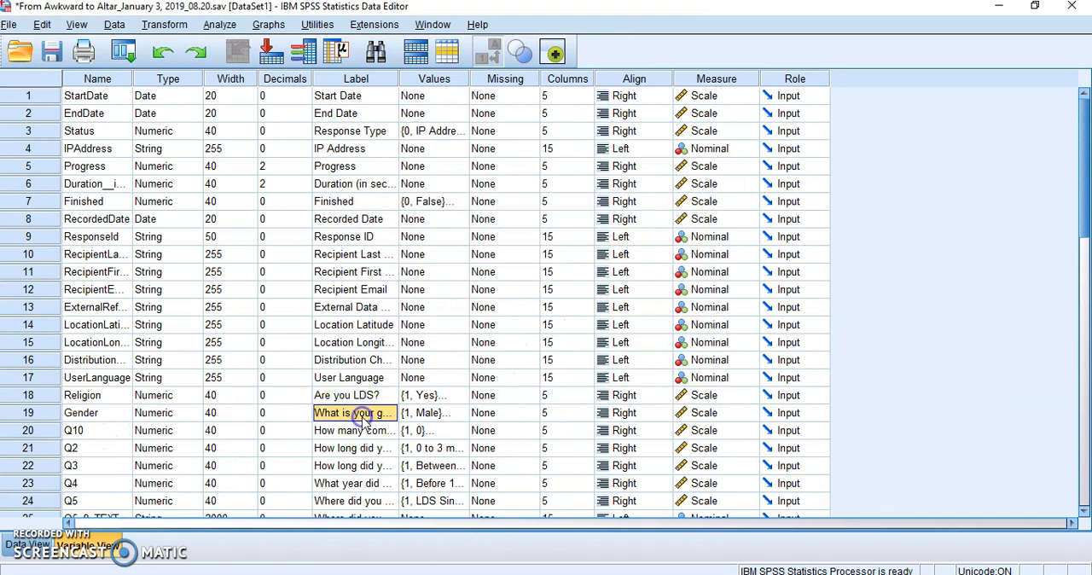
left_click(435, 412)
left_click(433, 419)
left_click(462, 413)
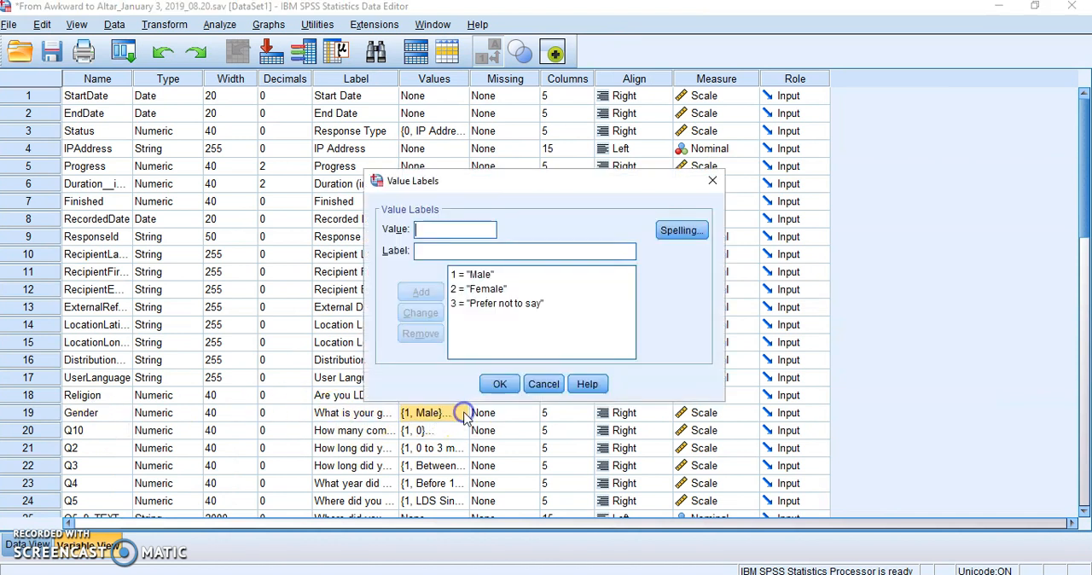
left_click(712, 180)
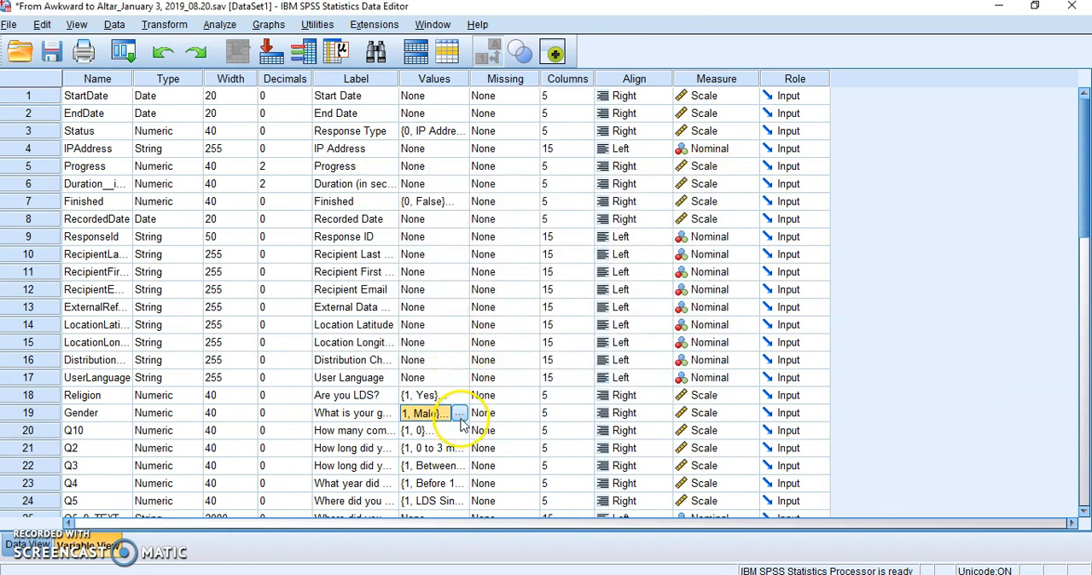
left_click(459, 418)
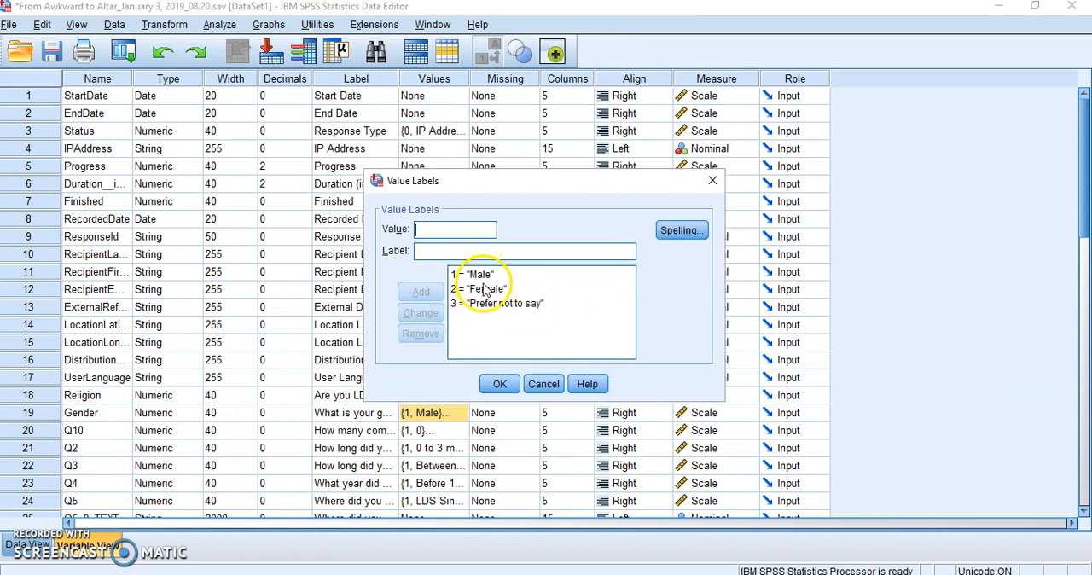
left_click(712, 180)
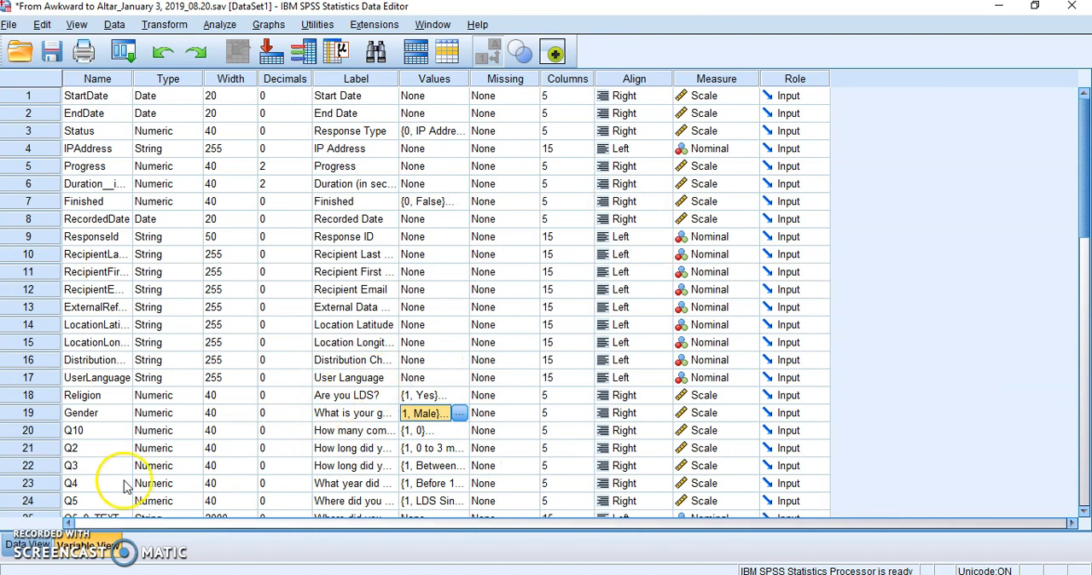
- Show the Data View and inspect the variable details of the Religion and Q10 columns
left_click(29, 543)
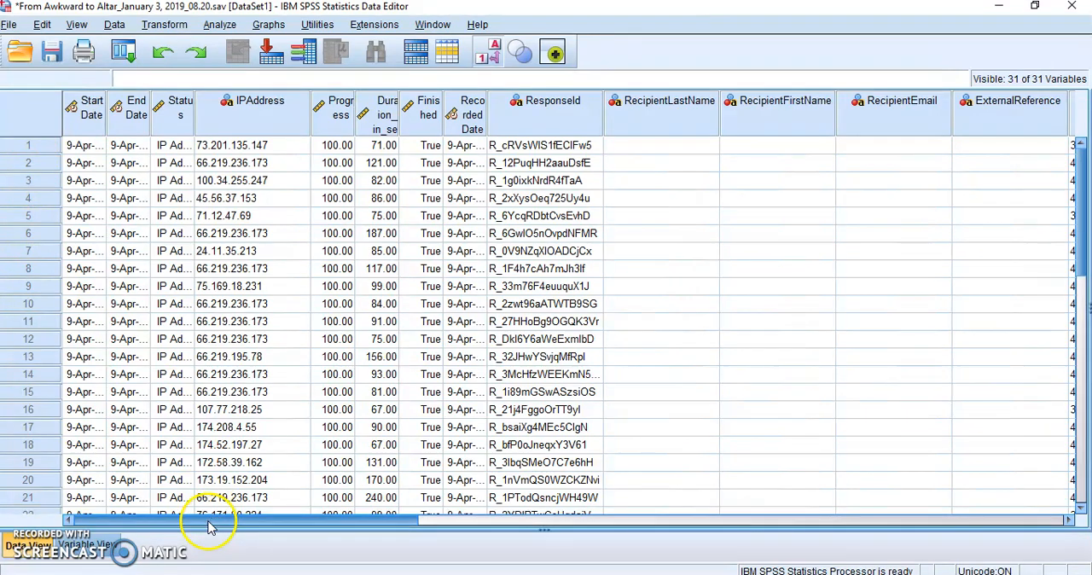
left_click_drag(220, 526, 577, 518)
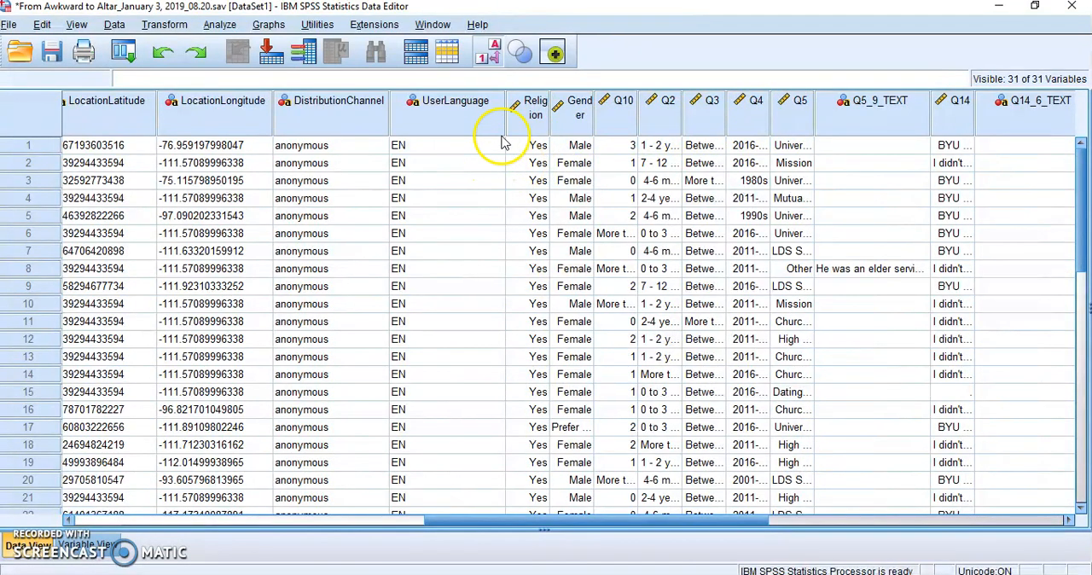
mouse_move(536, 127)
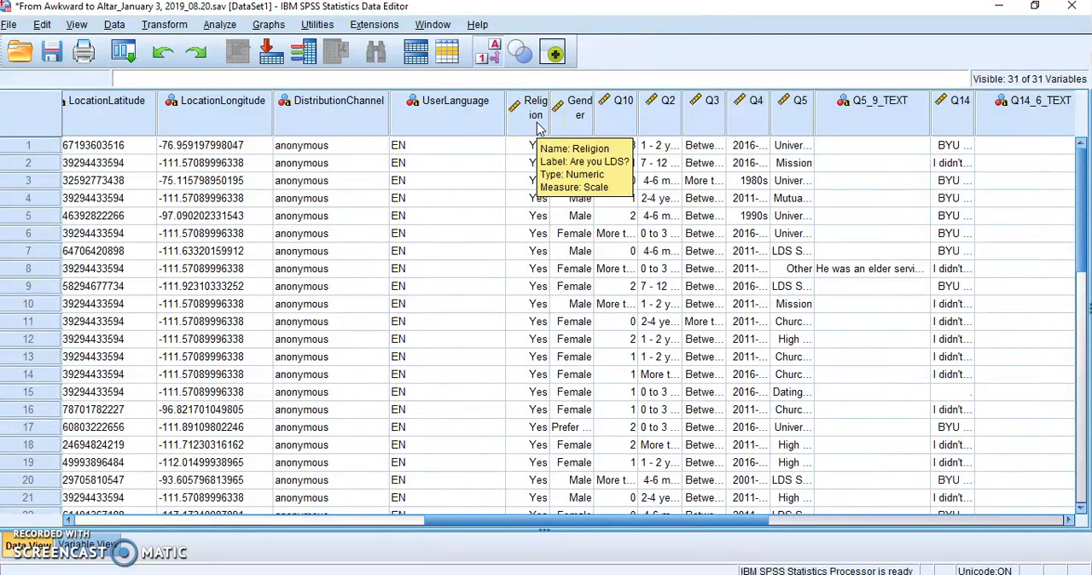
mouse_move(610, 125)
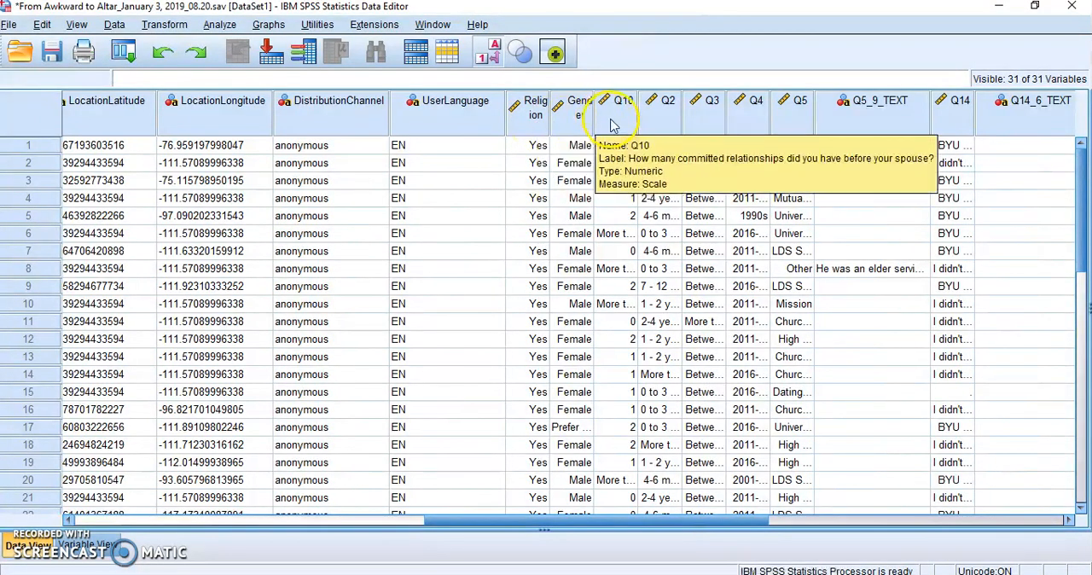
- Turn the value labels off and back on in the Data View, and widen the Q5 column
mouse_move(679, 116)
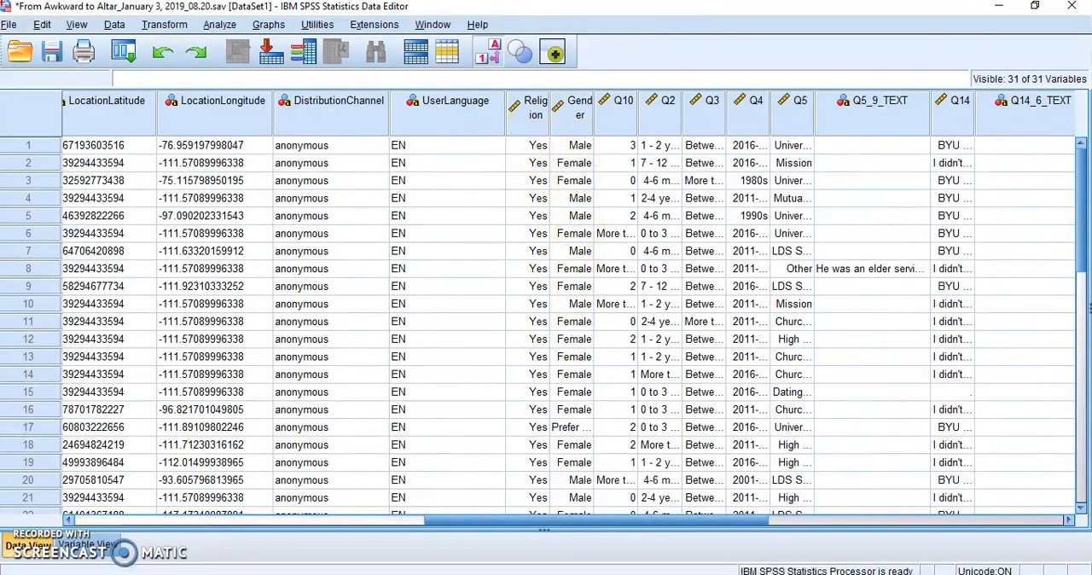
left_click(87, 30)
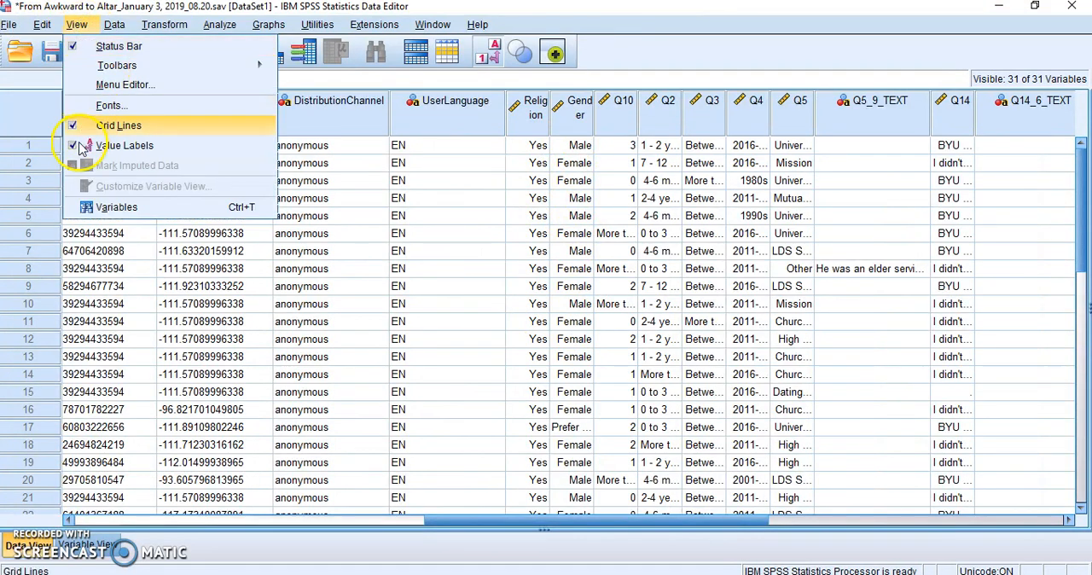
left_click(81, 143)
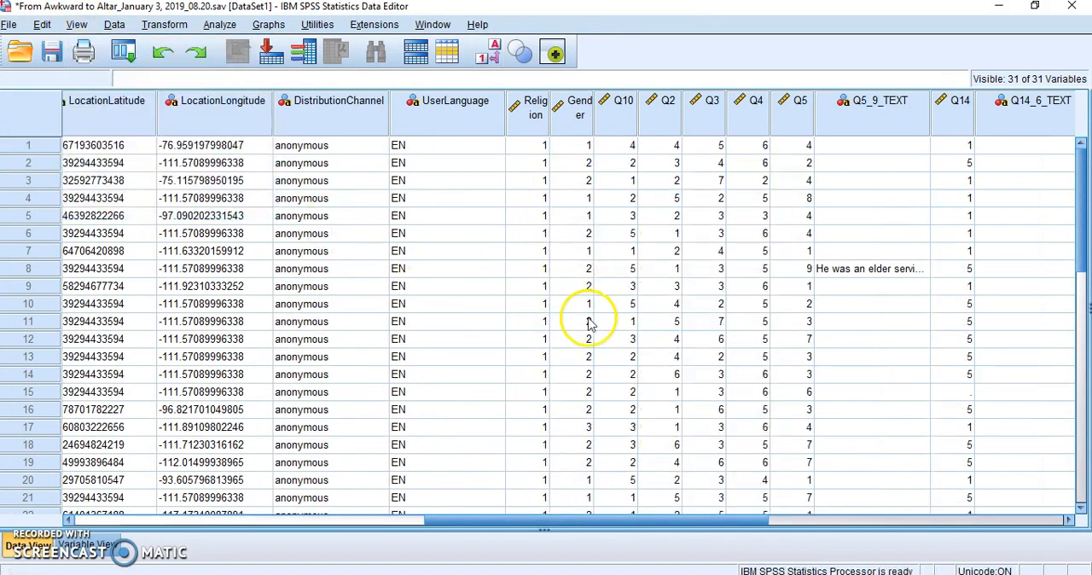
left_click(77, 24)
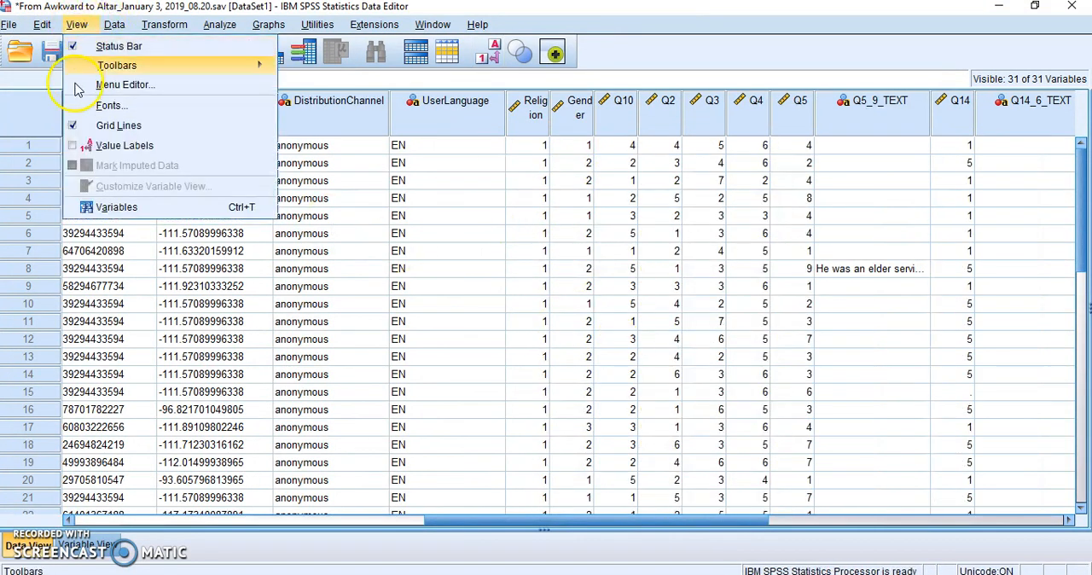
left_click(79, 146)
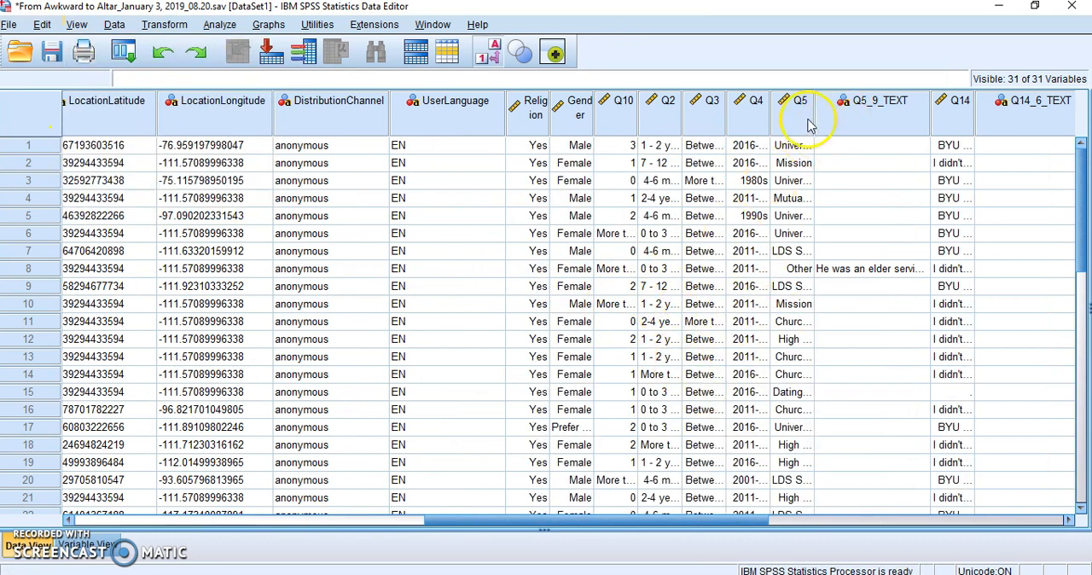
left_click_drag(831, 118, 866, 118)
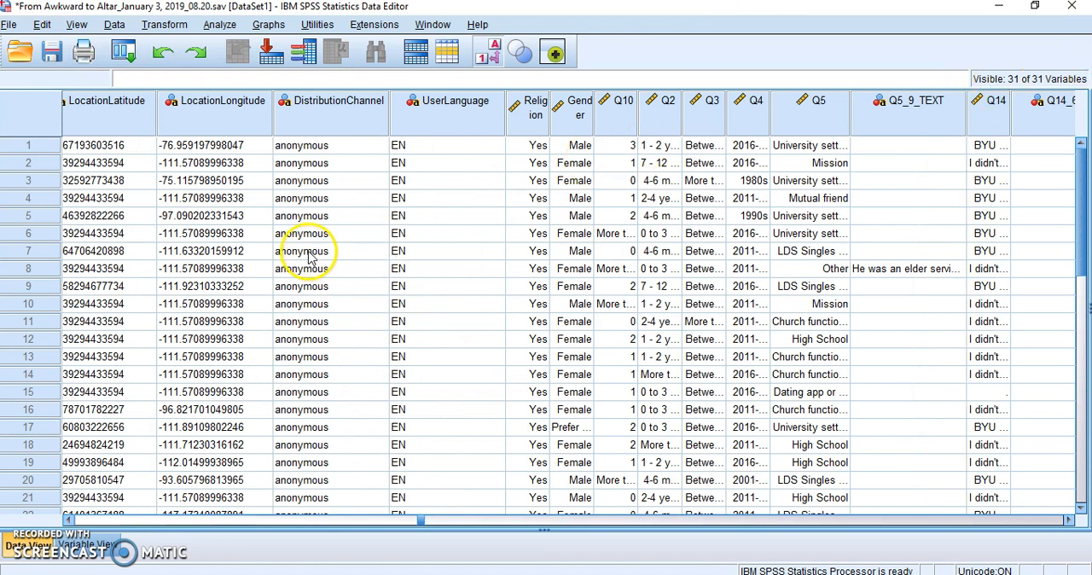
- Run Descriptive Statistics on the Gender column directly from the Data View
left_click(558, 121)
right_click(559, 123)
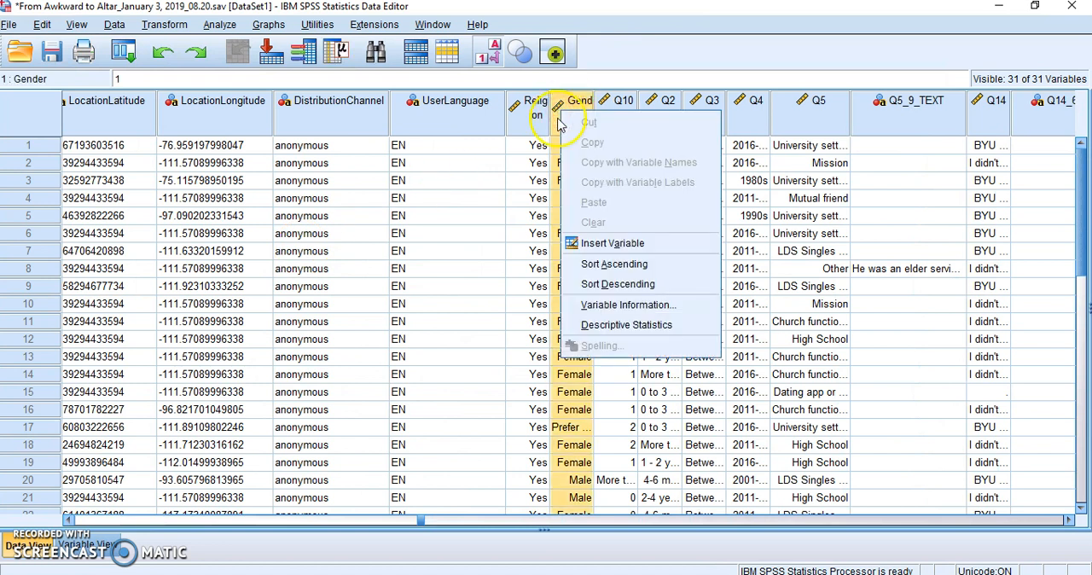
left_click(596, 328)
left_click(532, 368)
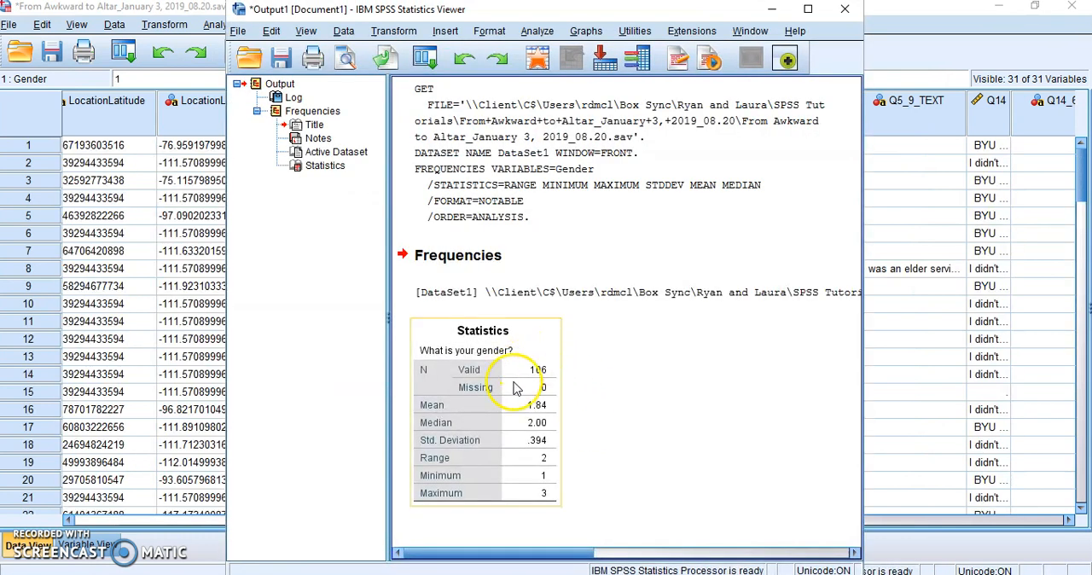
- Examine the command log and the Gender statistics table in the output window
left_click(402, 159)
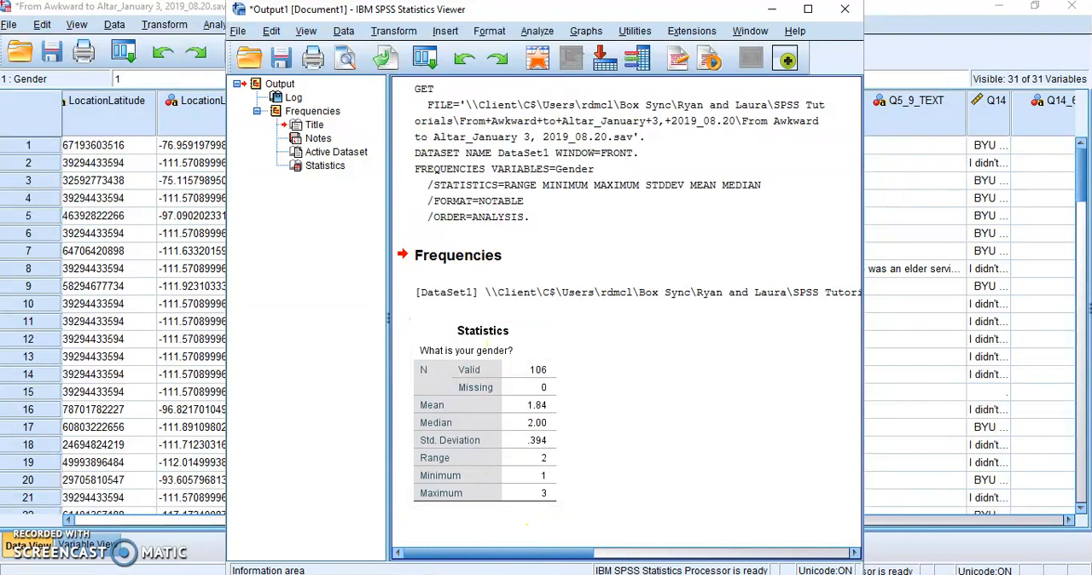
mouse_move(529, 572)
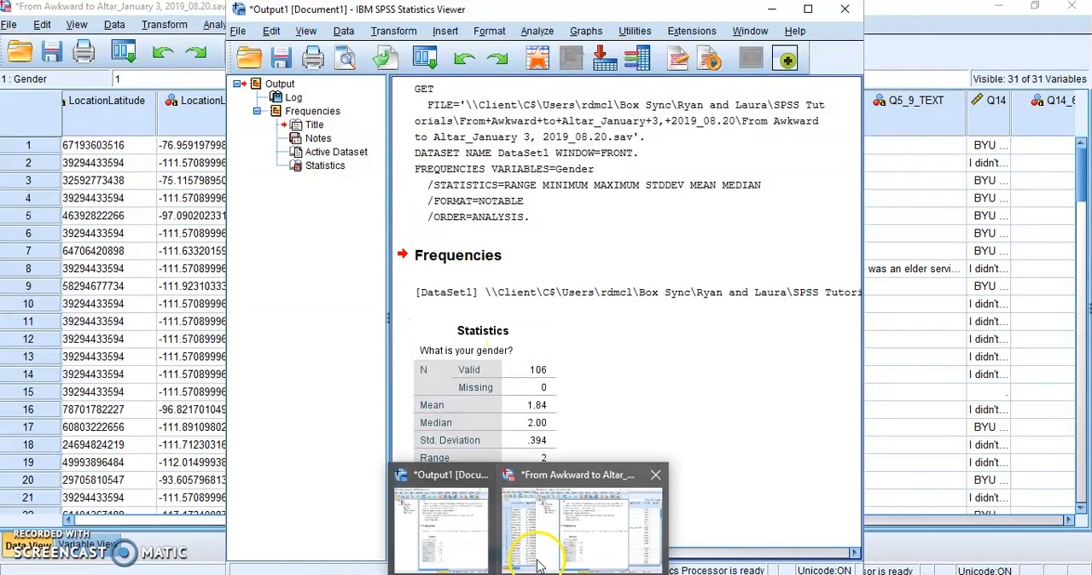
left_click(467, 537)
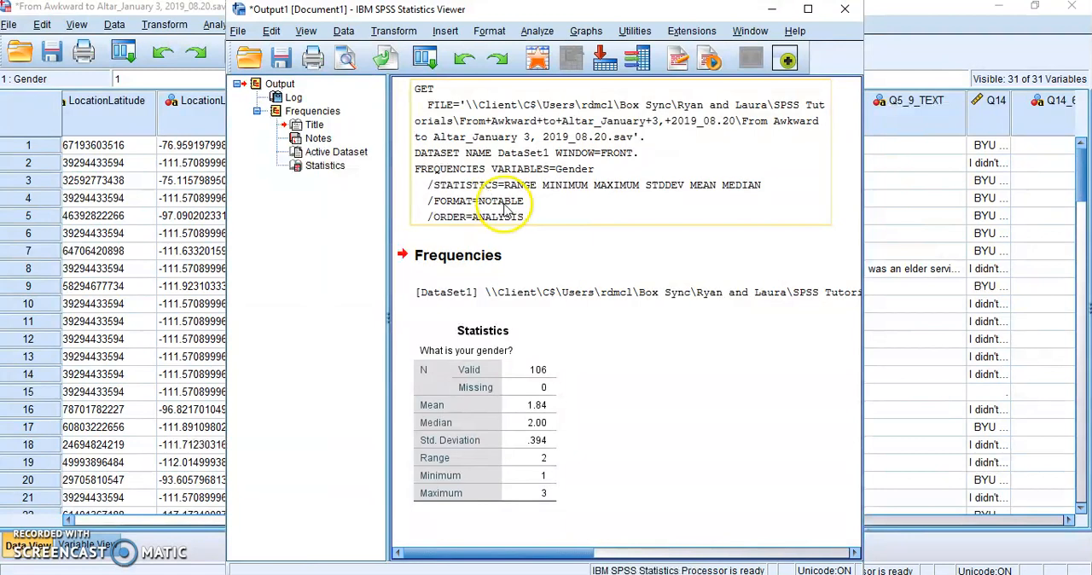
left_click(556, 470)
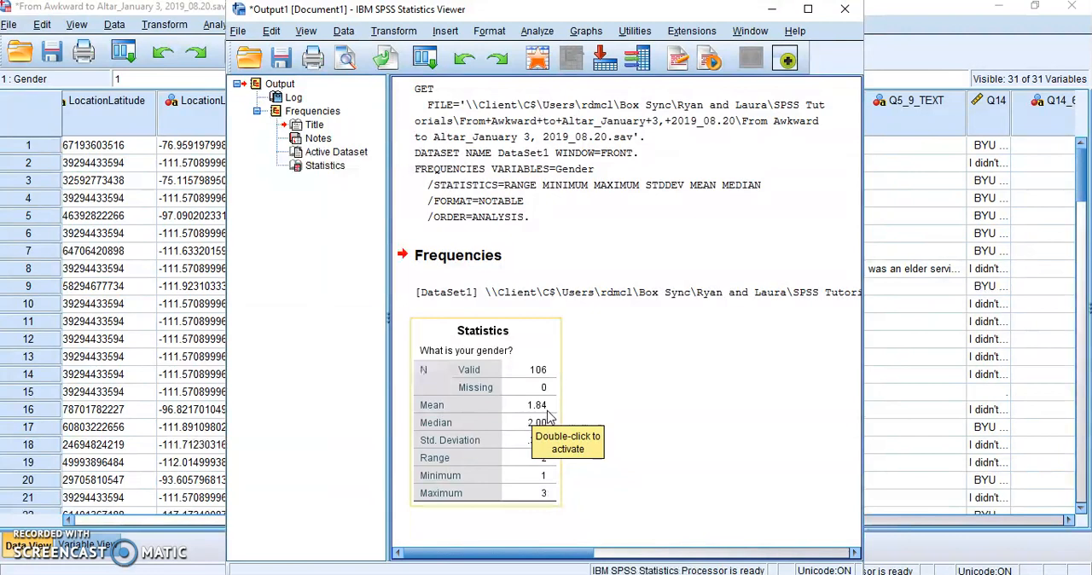
left_click(526, 445)
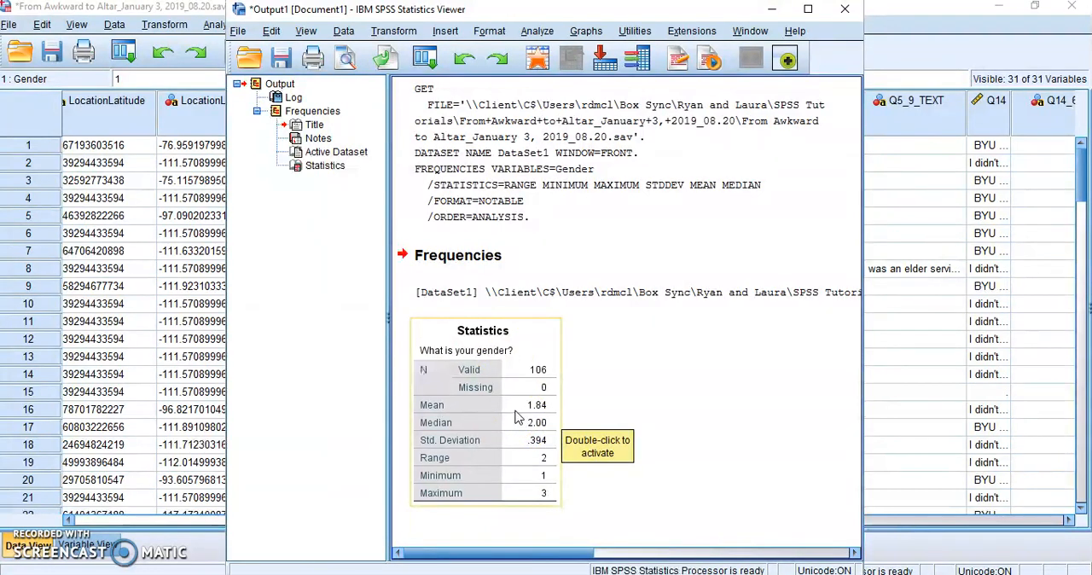
left_click(618, 266)
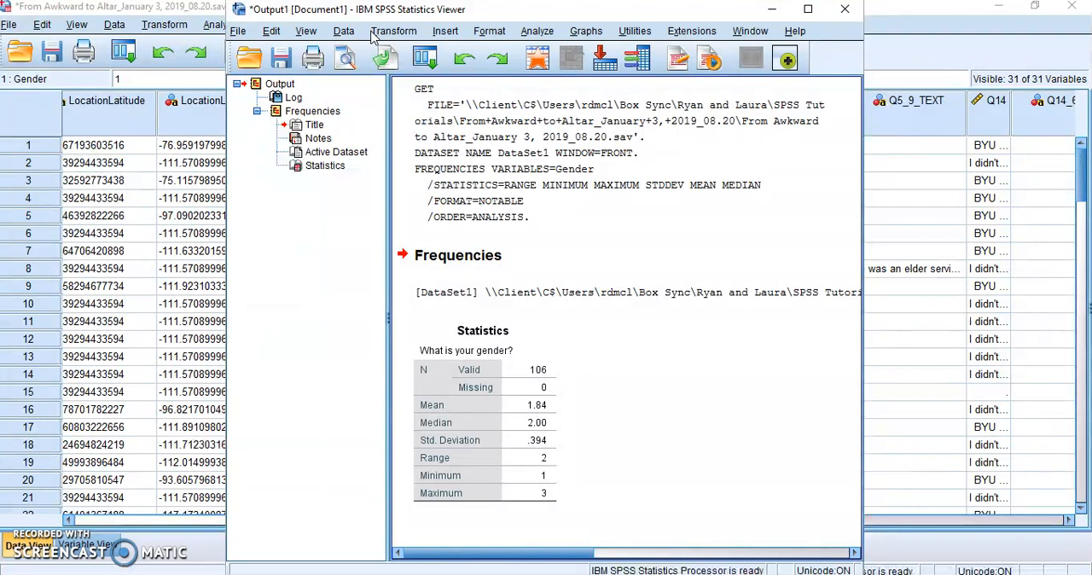
- Set up a Frequencies analysis with the Gender variable and review the optional statistics without selecting any
left_click(533, 30)
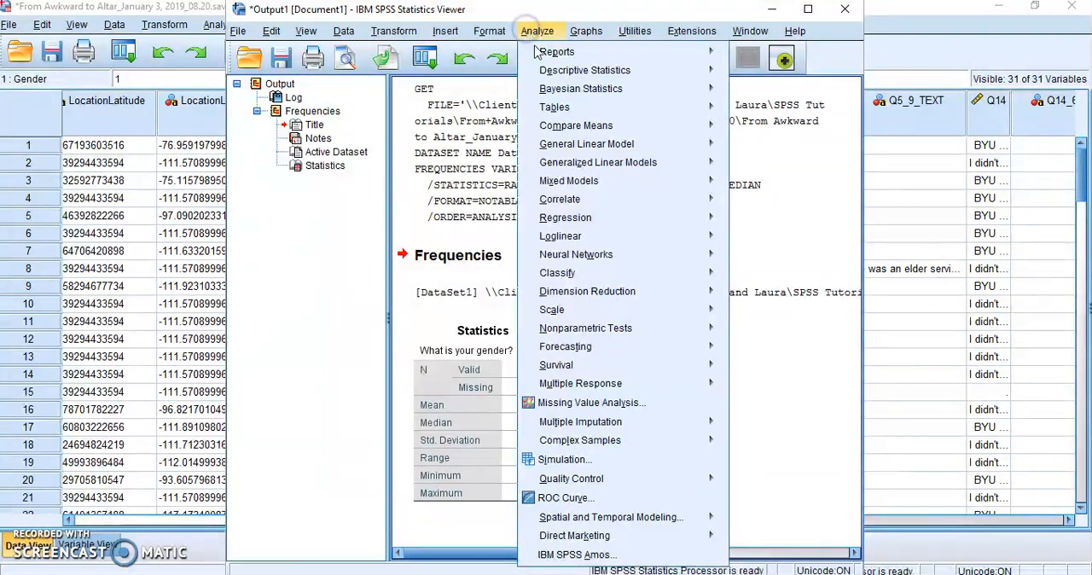
mouse_move(596, 70)
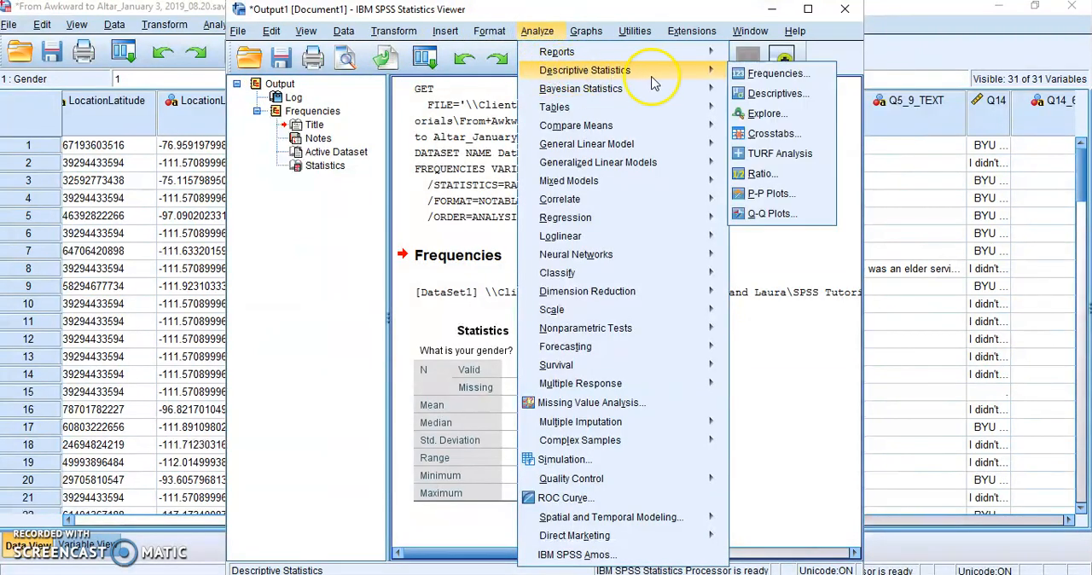
left_click(749, 75)
left_click_drag(440, 115, 419, 194)
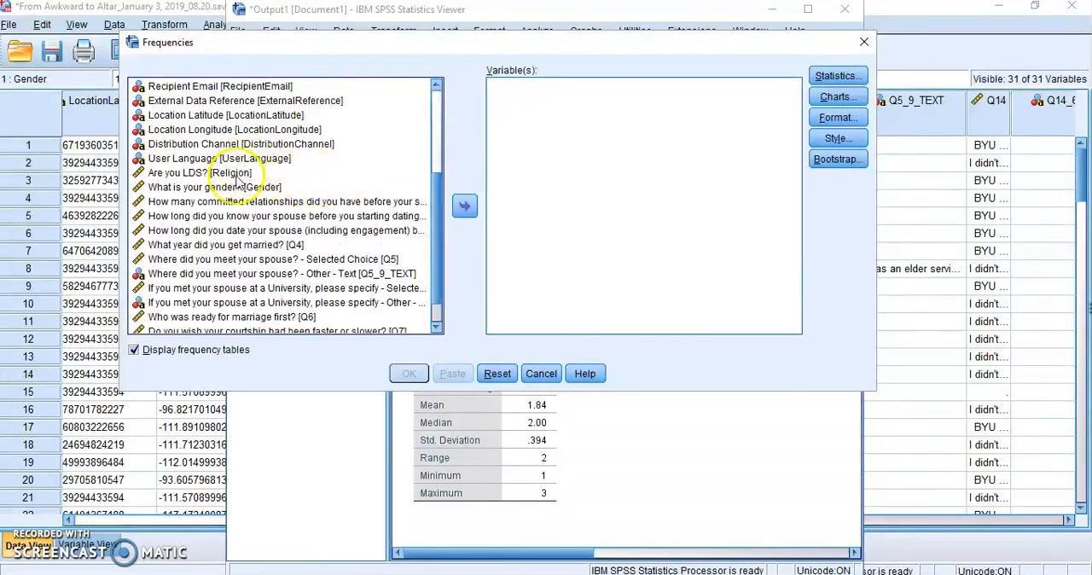
left_click(244, 186)
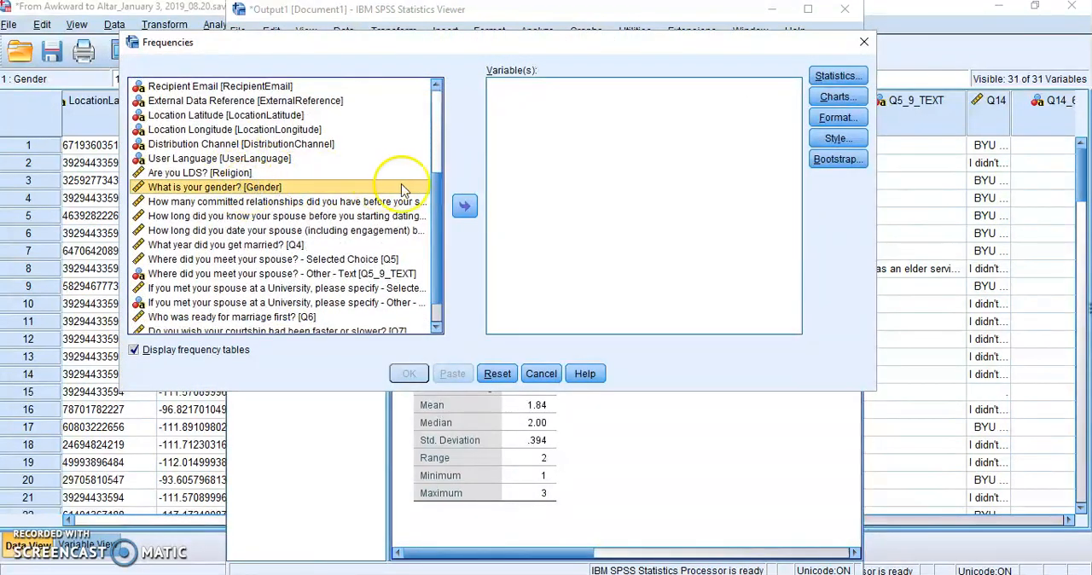
left_click(465, 206)
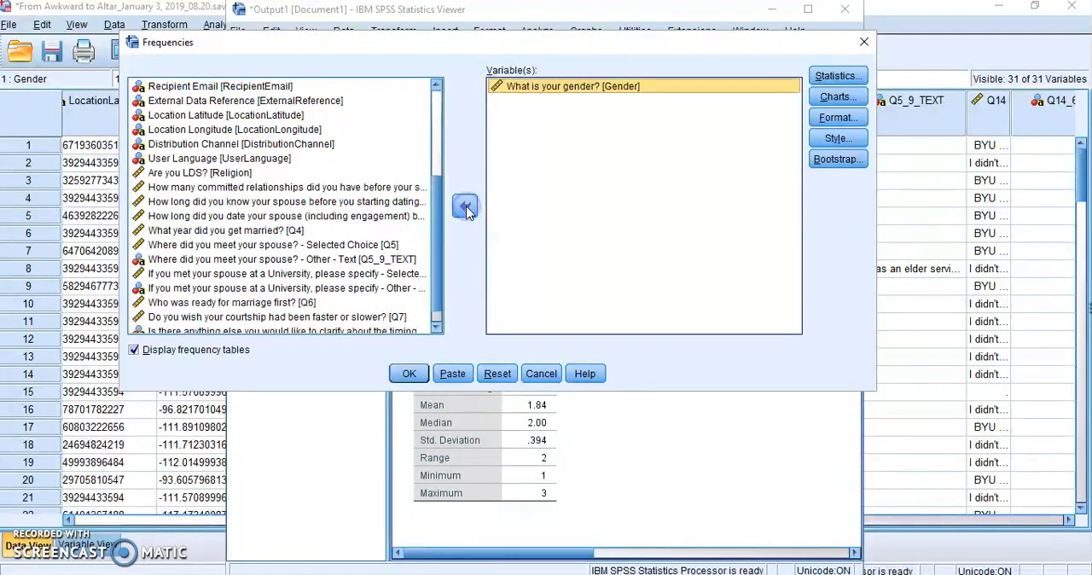
left_click(835, 77)
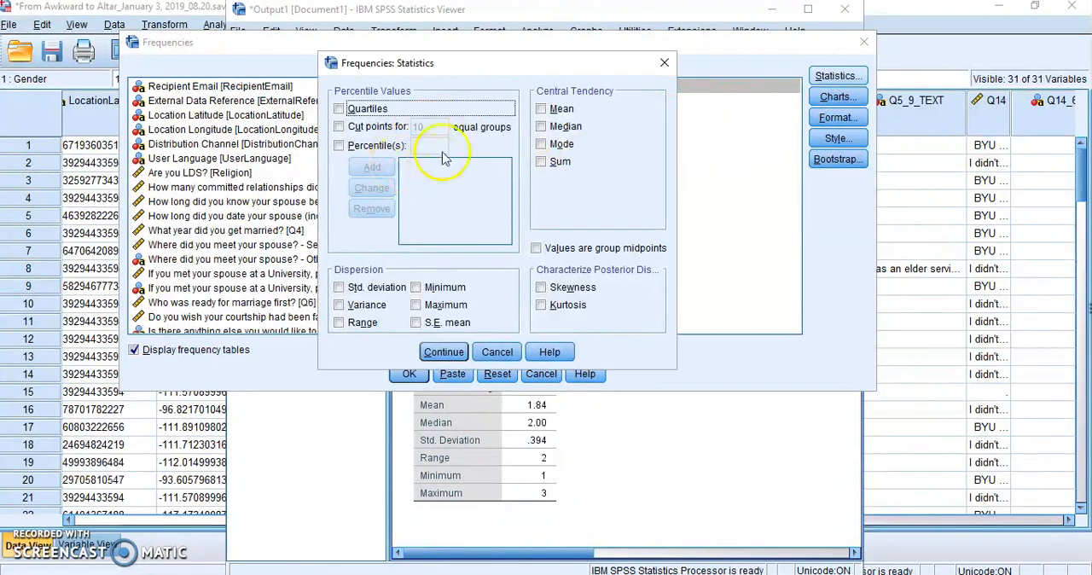
left_click(664, 62)
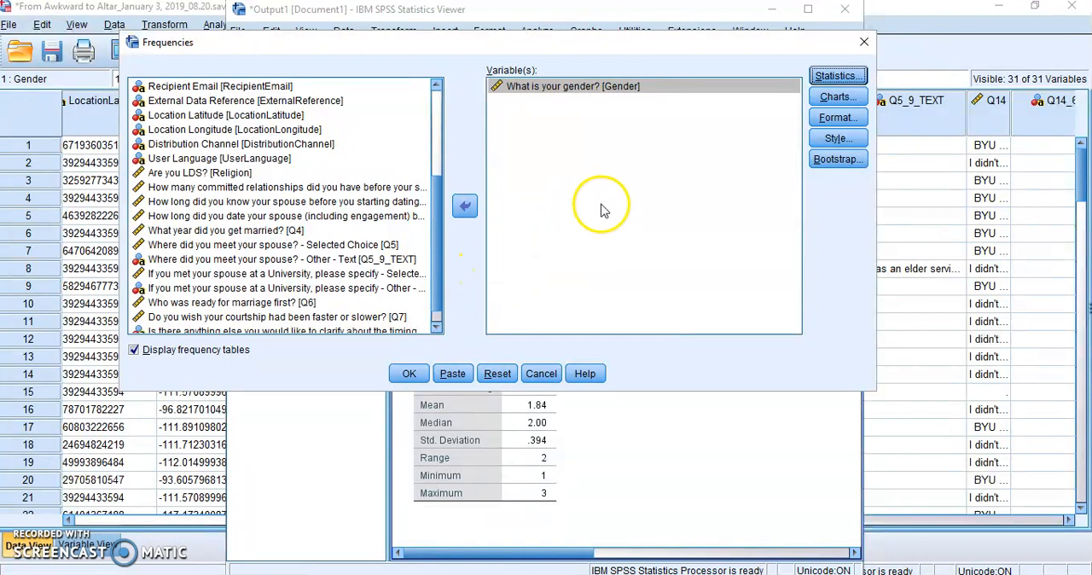
- Switch the Frequencies variable list between variable names and variable labels, leaving it on labels
left_click(192, 189)
right_click(193, 189)
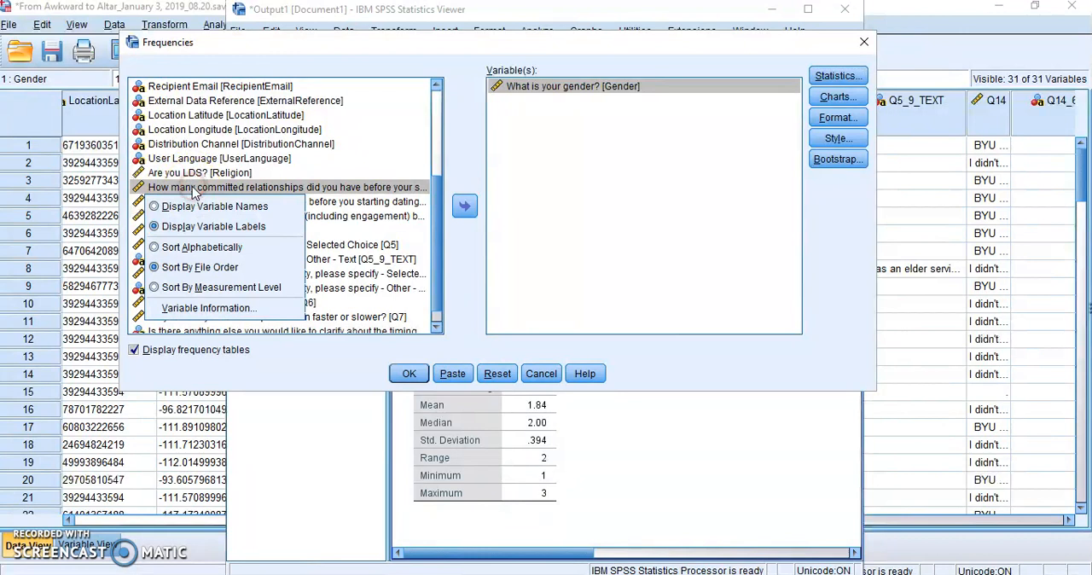
left_click(195, 207)
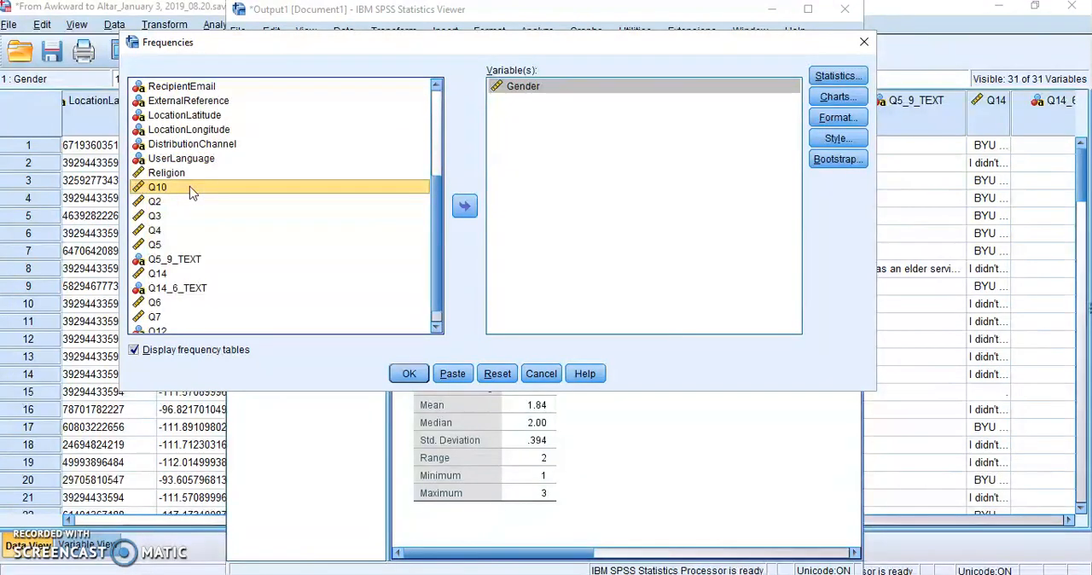
right_click(195, 205)
left_click(196, 226)
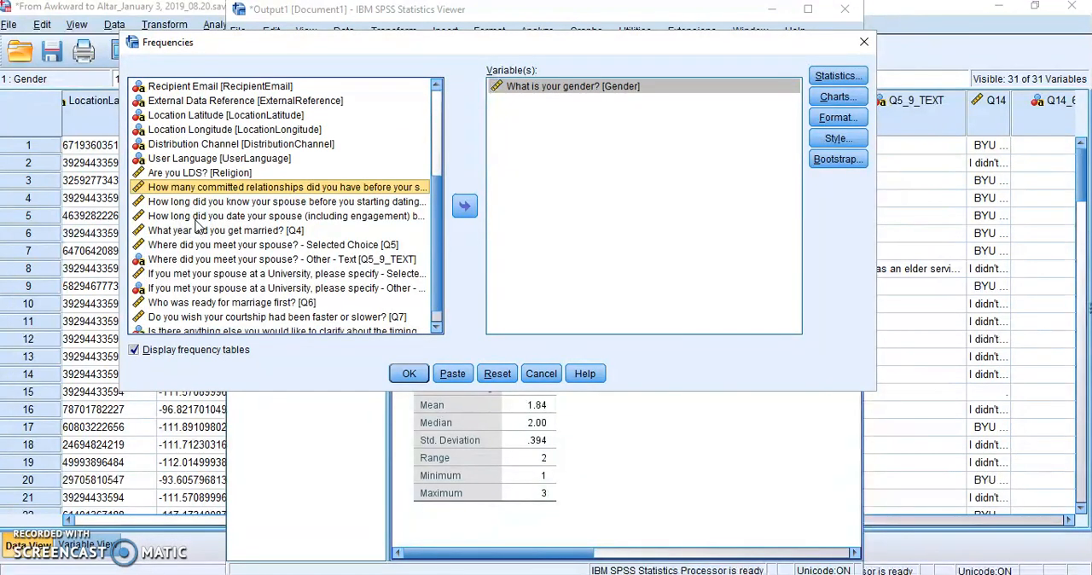
left_click(196, 203)
right_click(196, 203)
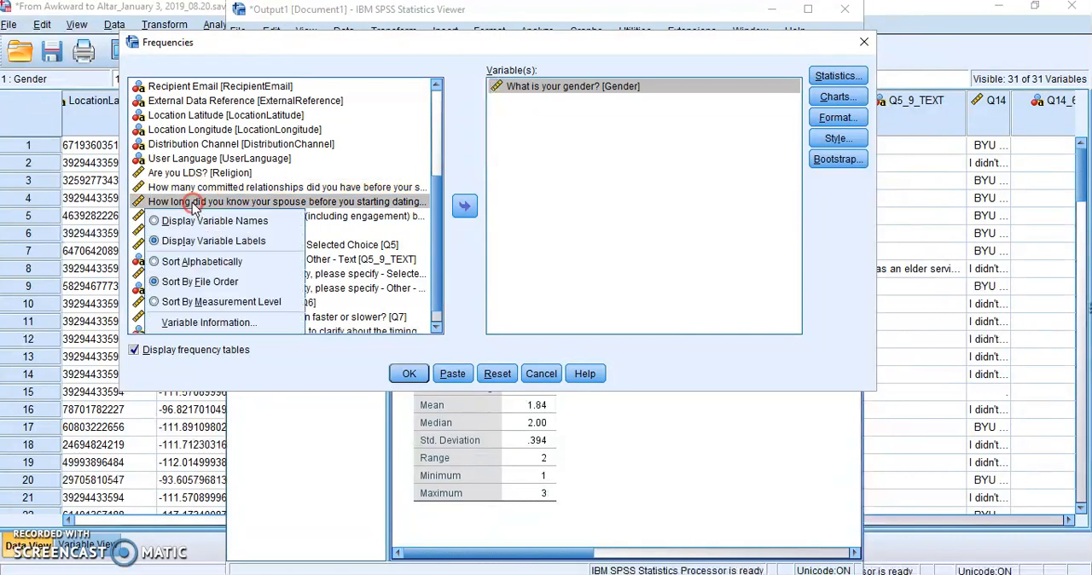
left_click(196, 219)
right_click(197, 215)
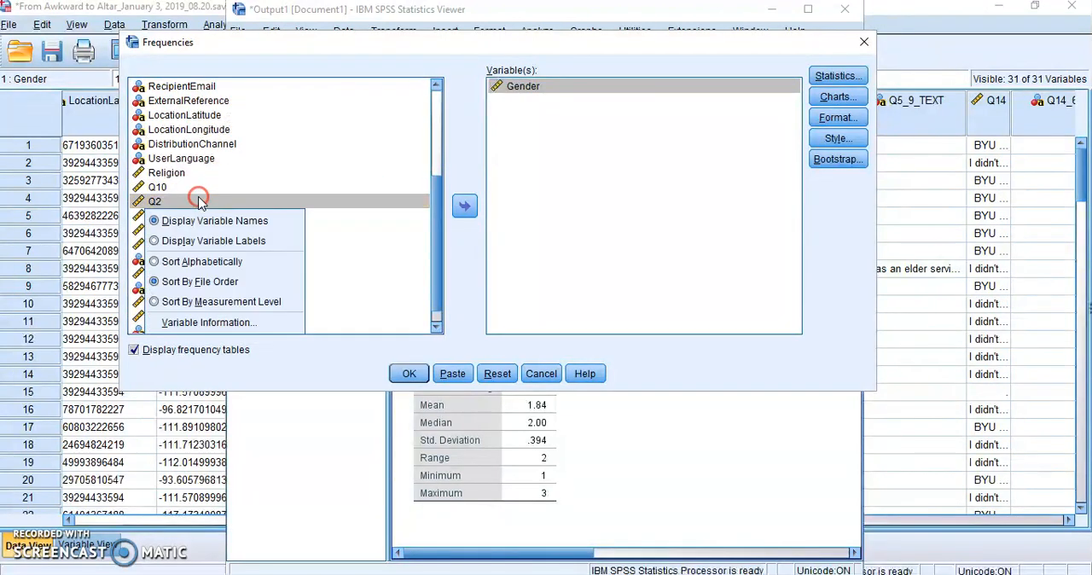
left_click(196, 238)
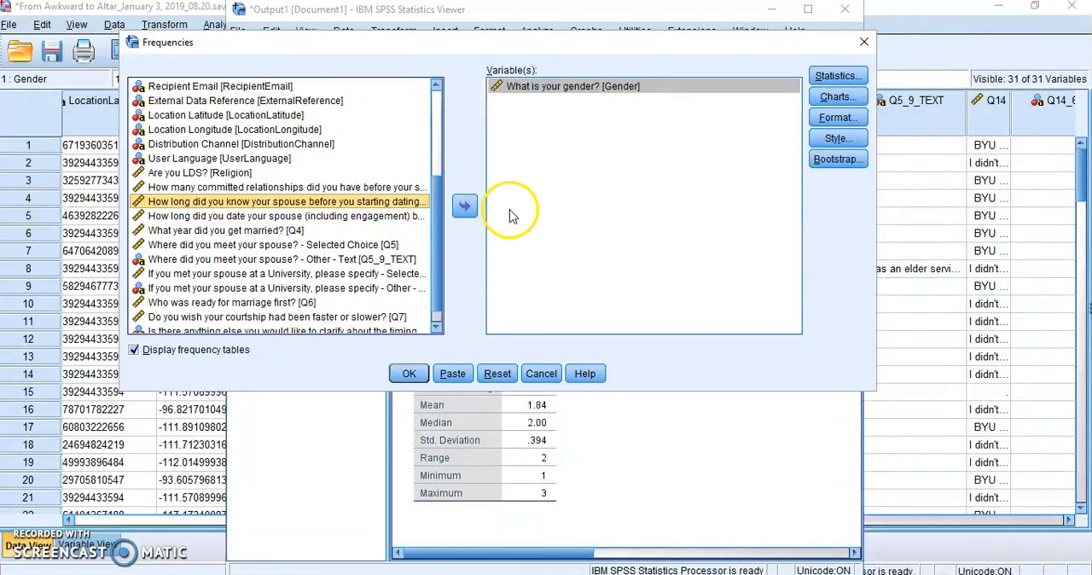
- Run the Frequencies analysis for Gender and view its frequency table in the output
left_click(410, 373)
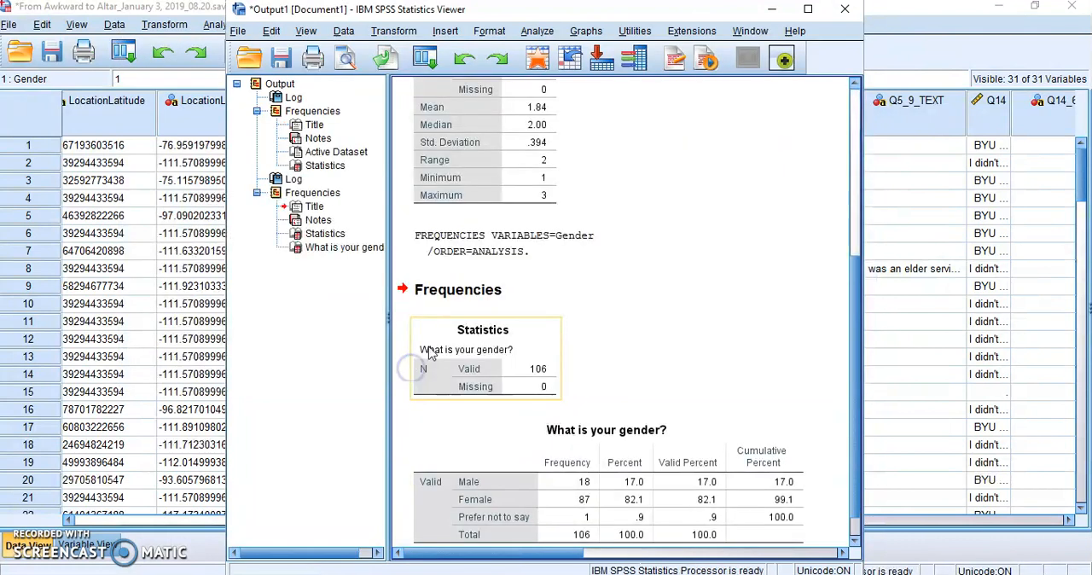
left_click_drag(857, 283, 855, 351)
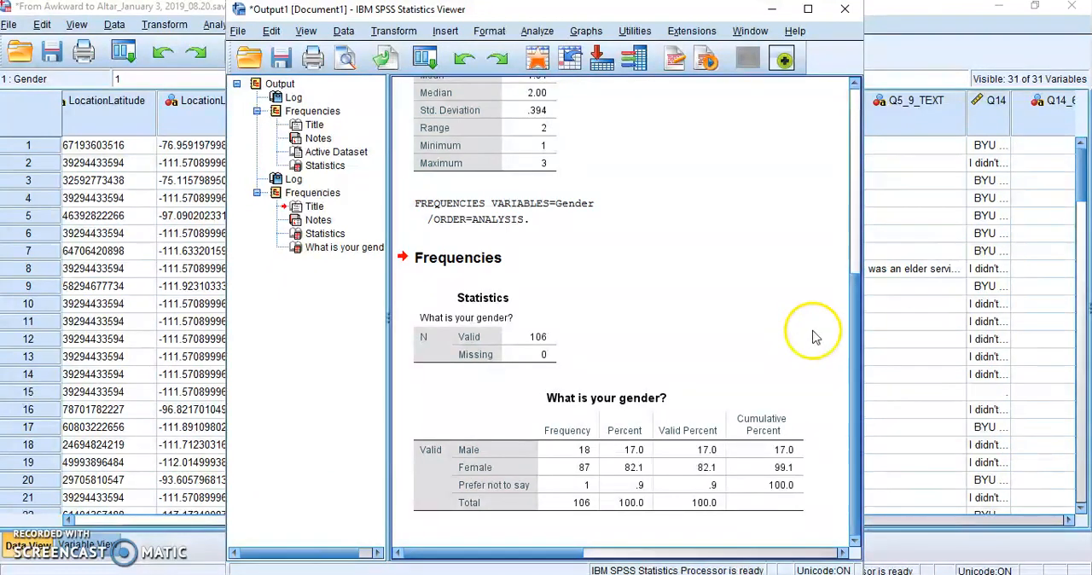
- Reopen the Frequencies analysis for Gender and paste its command into a syntax file
left_click(536, 33)
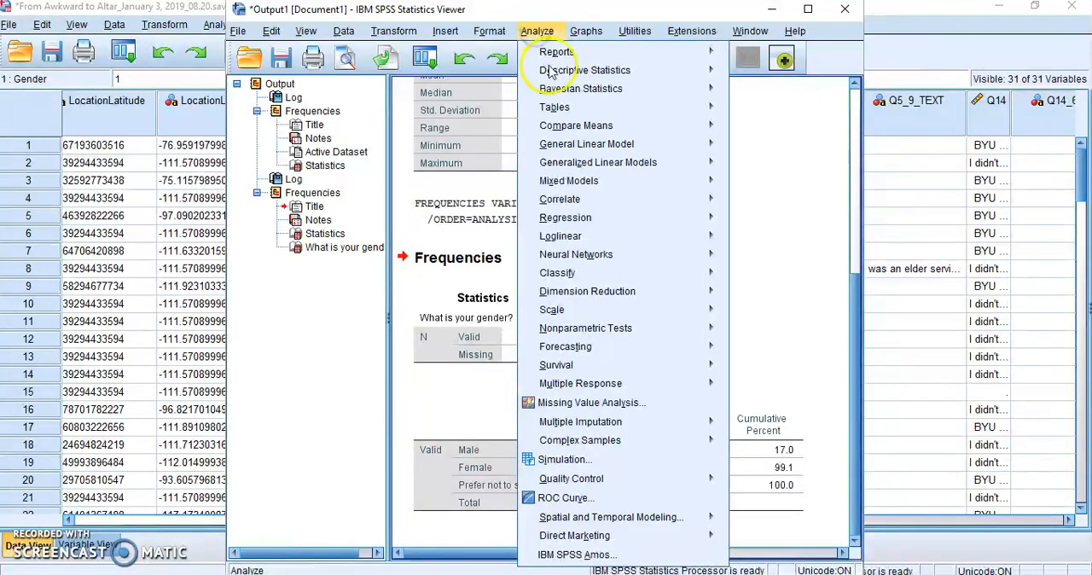
mouse_move(597, 69)
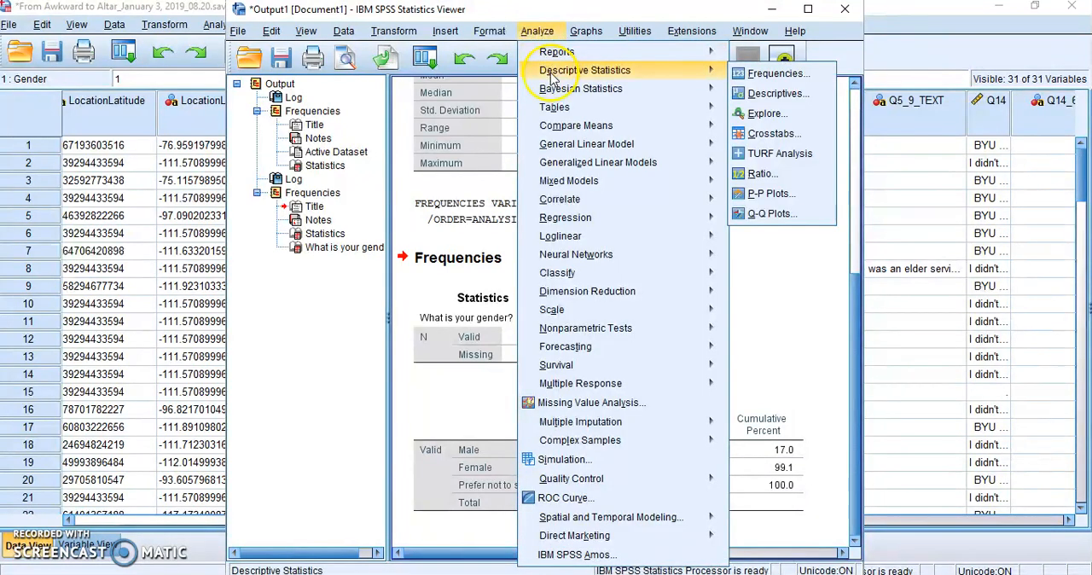
left_click(772, 73)
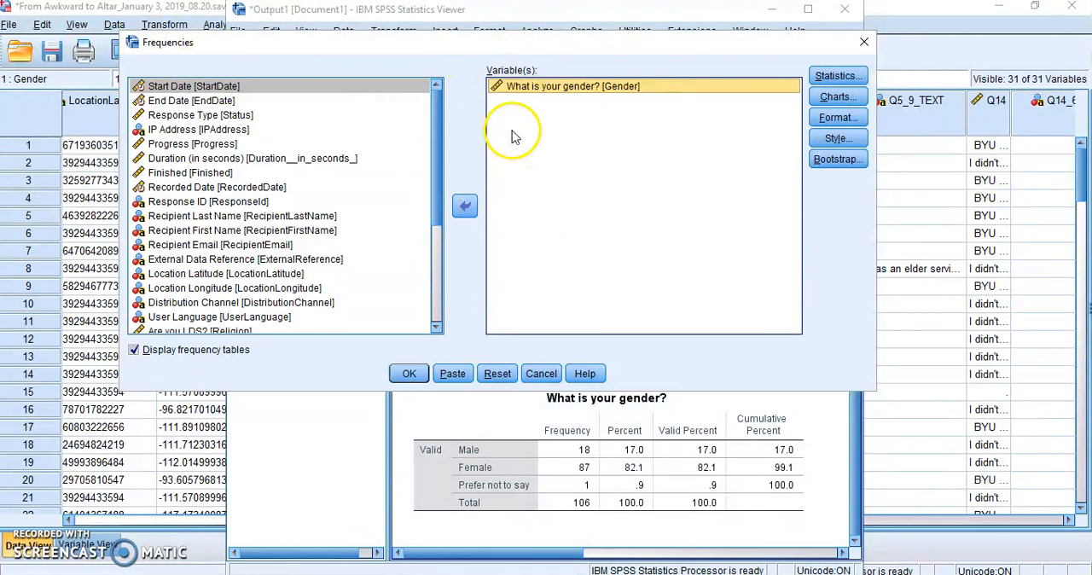
left_click(453, 374)
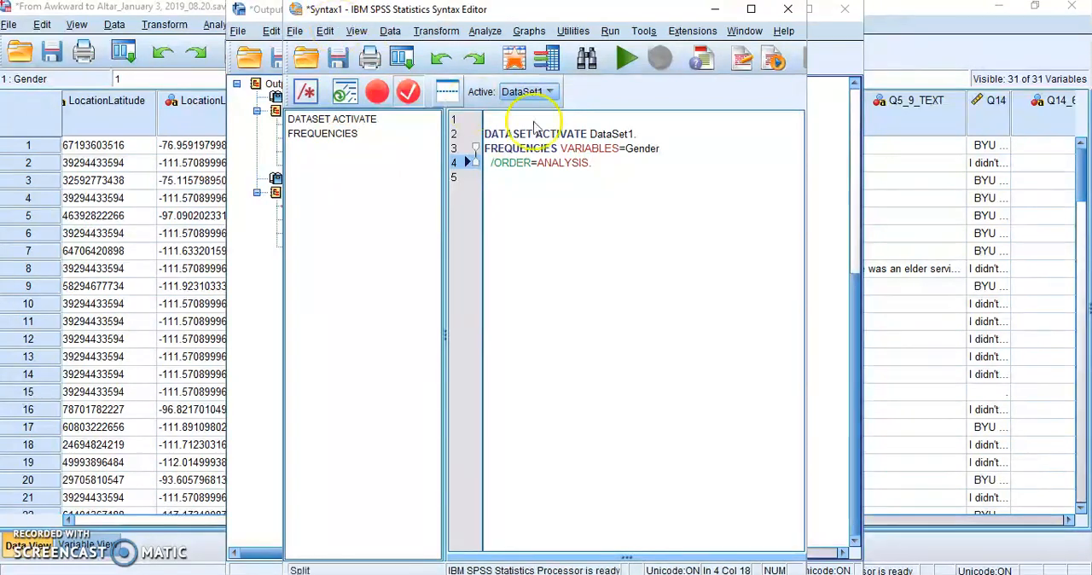
- Delete the DATASET ACTIVATE DataSet1 line from the syntax, keeping the FREQUENCIES command
left_click_drag(590, 162, 472, 152)
left_click(492, 134)
left_click_drag(645, 134, 585, 134)
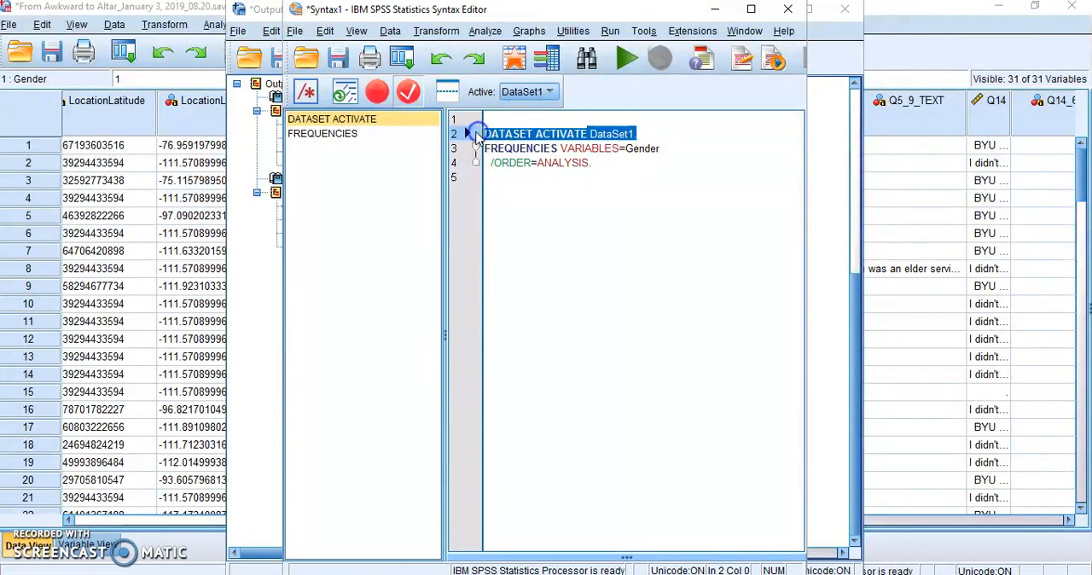
key("Delete")
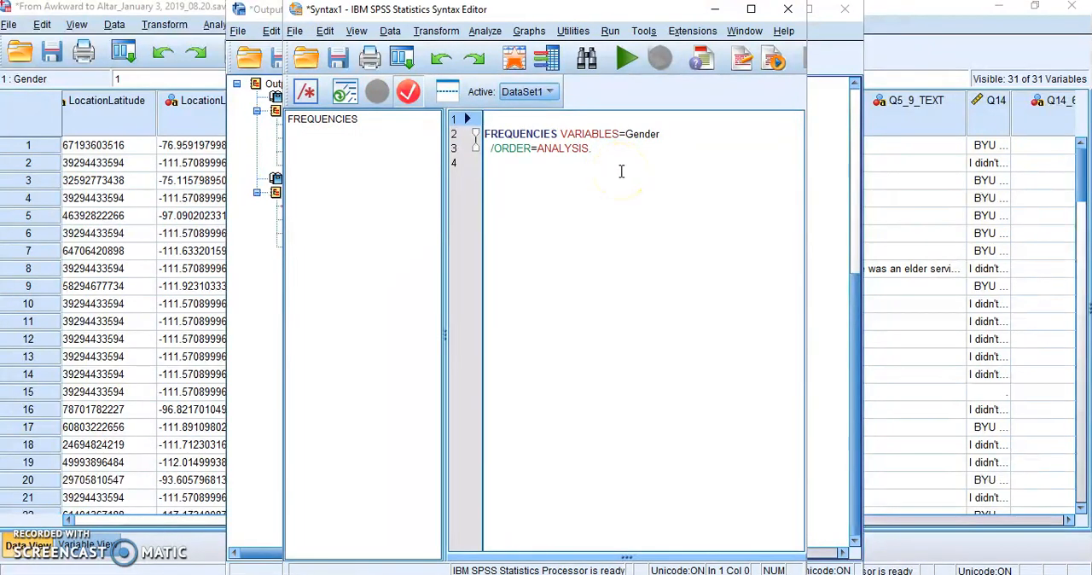
- Run the whole FREQUENCIES command for Gender from the syntax file and view its results in the output
left_click_drag(600, 150, 502, 139)
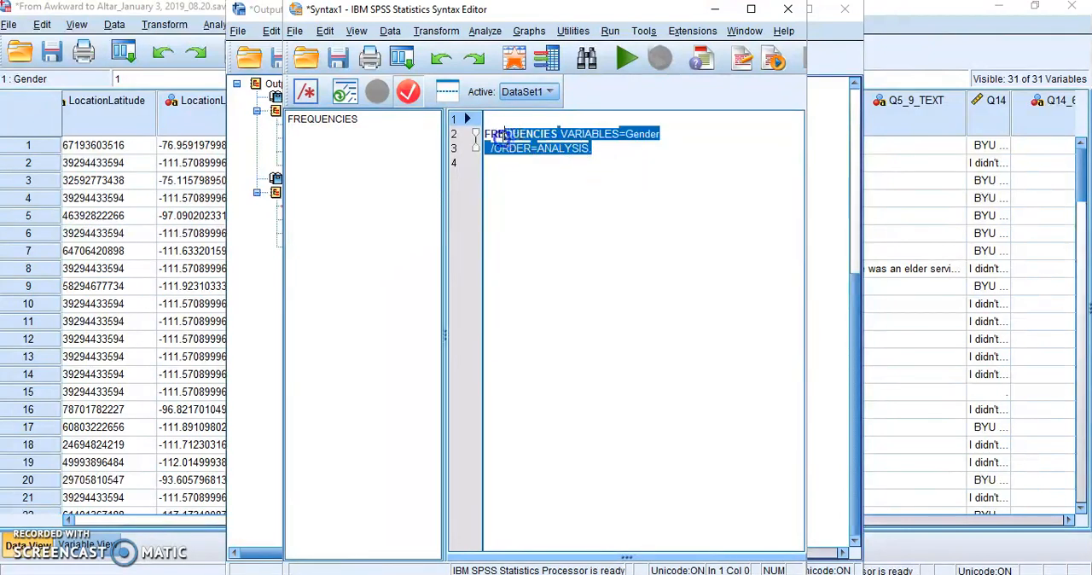
left_click(626, 58)
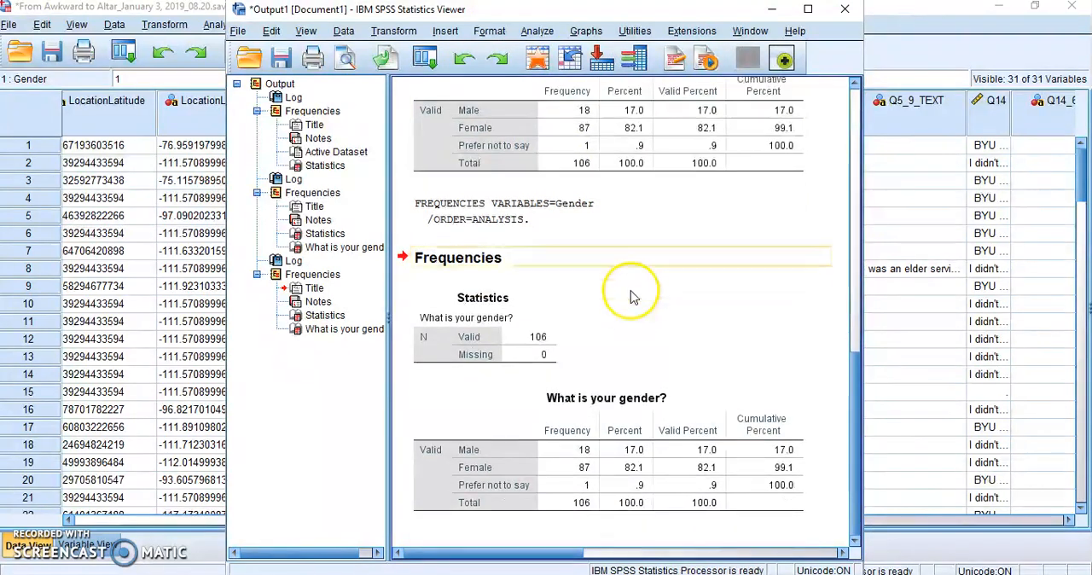
left_click_drag(850, 428, 828, 370)
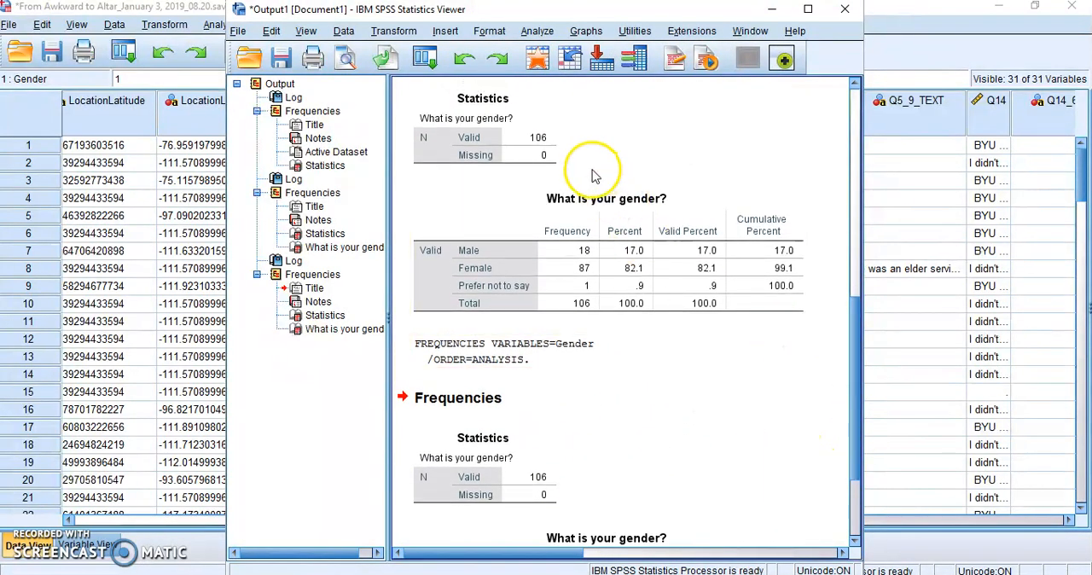
- Move the output window off the syntax window, rerun the selected Gender FREQUENCIES command, and view the newest frequency table
left_click_drag(740, 13, 703, 47)
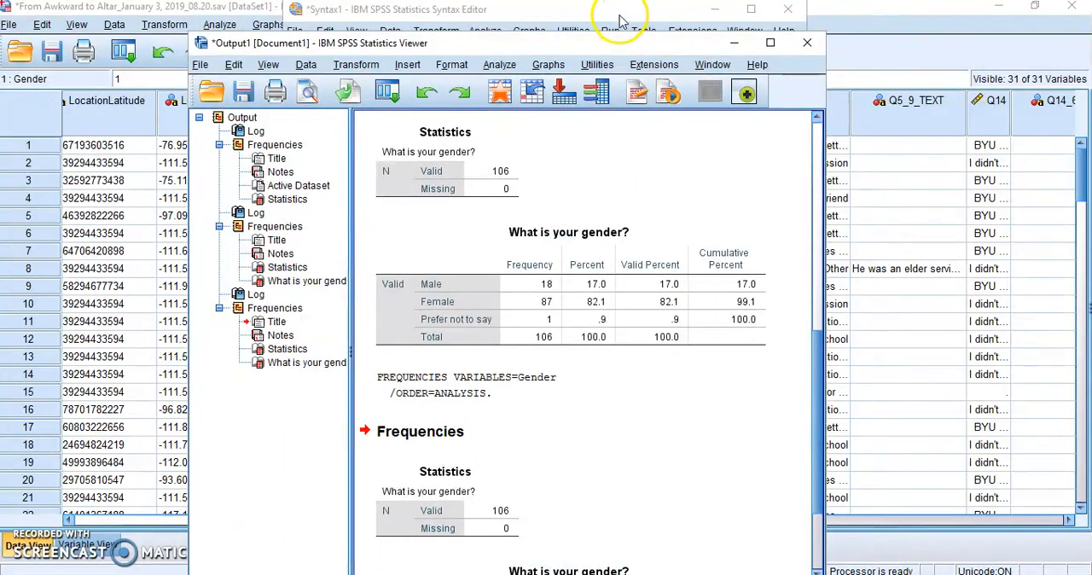
left_click(620, 14)
left_click(626, 57)
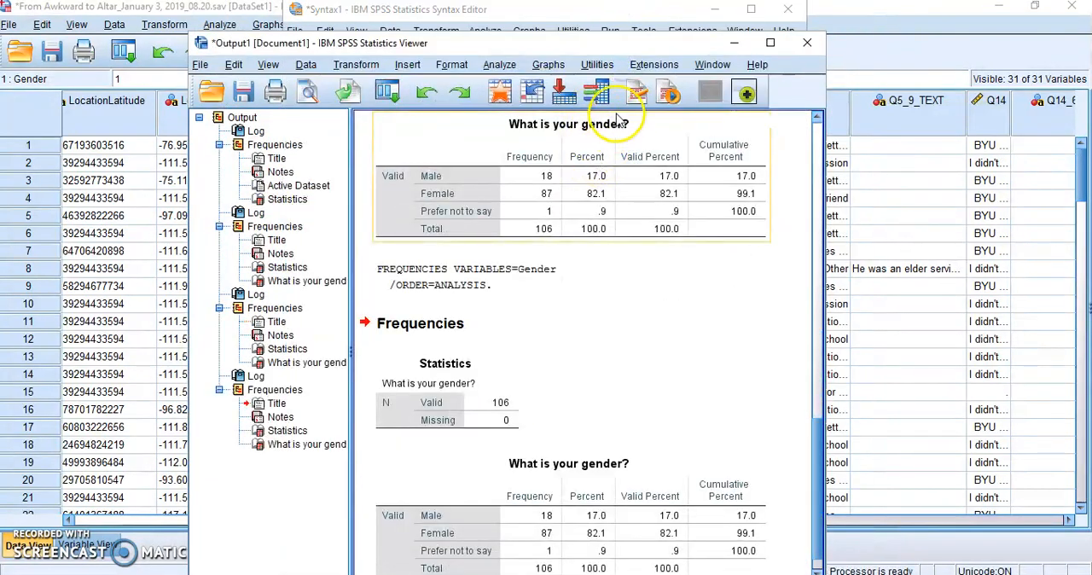
left_click_drag(817, 461, 821, 505)
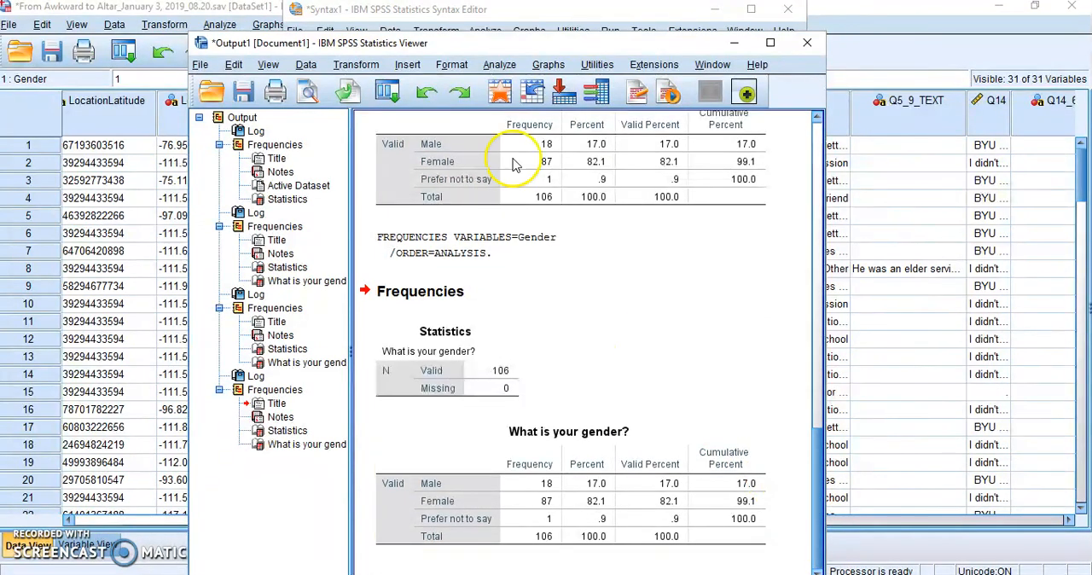
- Reposition the overlapping output and syntax windows so both are reachable, bring the output forward, and return to the syntax window
left_click_drag(522, 40, 803, 22)
left_click(555, 10)
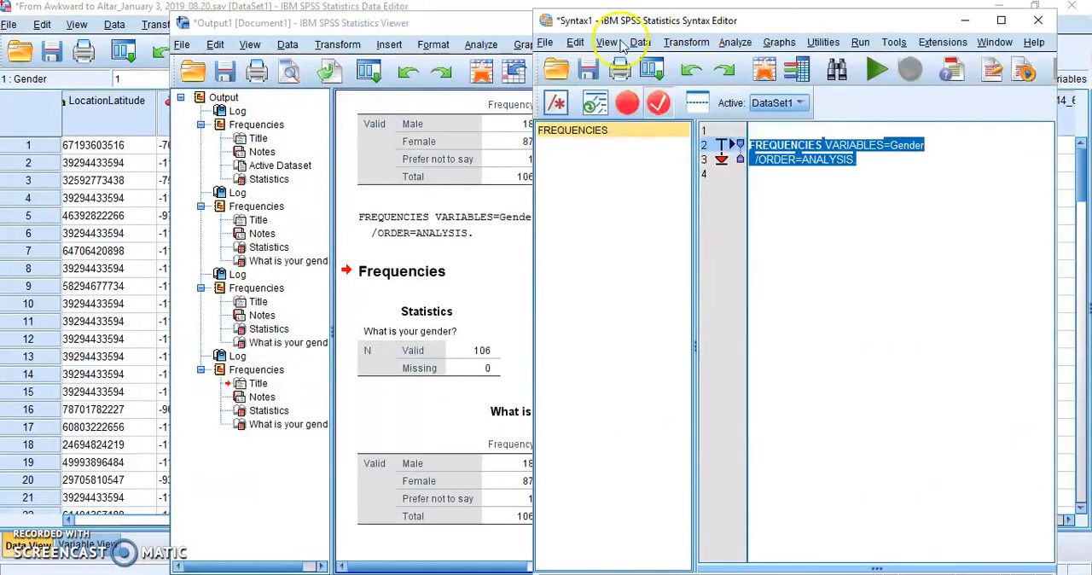
left_click(460, 30)
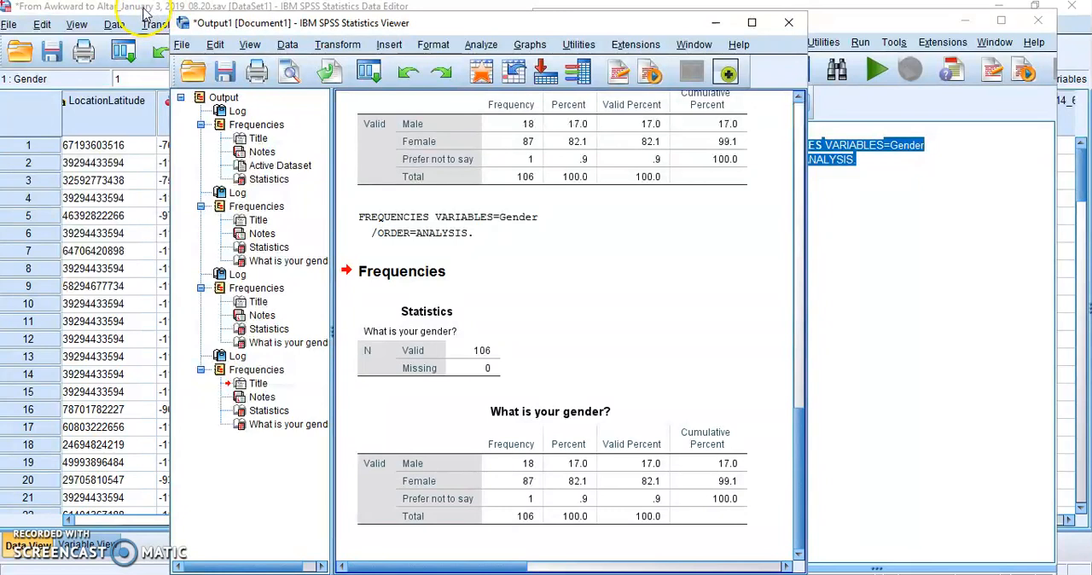
left_click(907, 28)
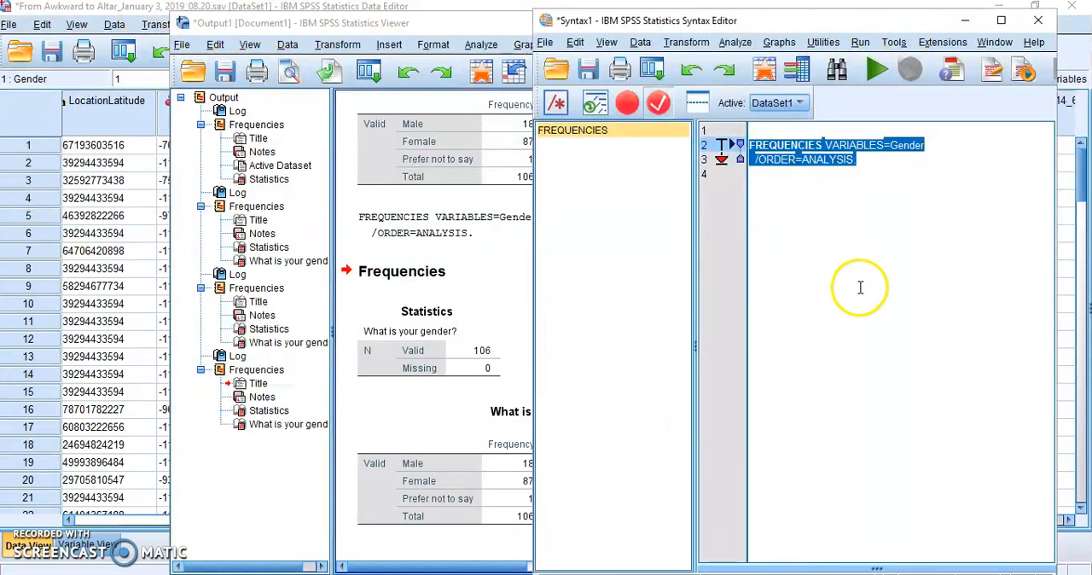